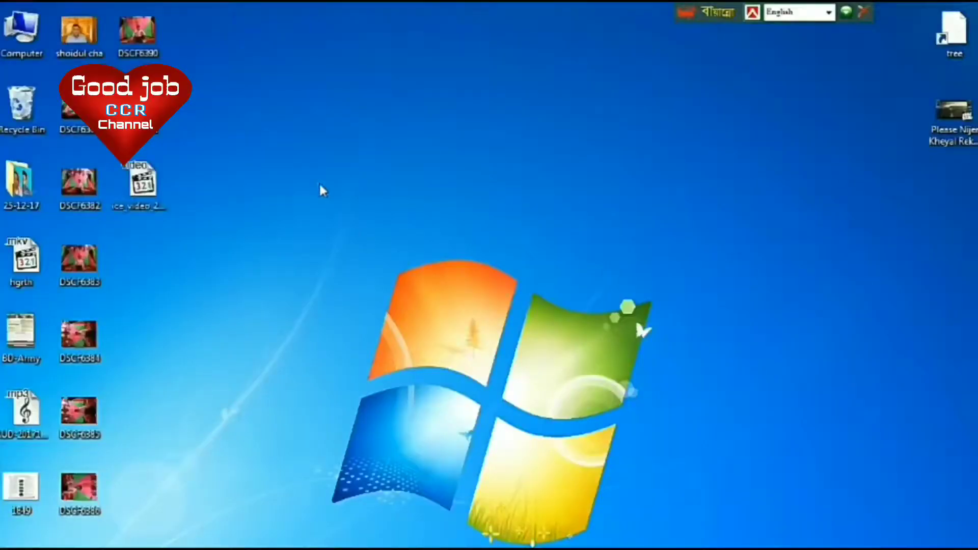
# Step: Refresh the desktop three times from its right-click menu
pyautogui.rightClick(322, 190)
pyautogui.click(384, 224)
pyautogui.rightClick(324, 171)
pyautogui.click(367, 221)
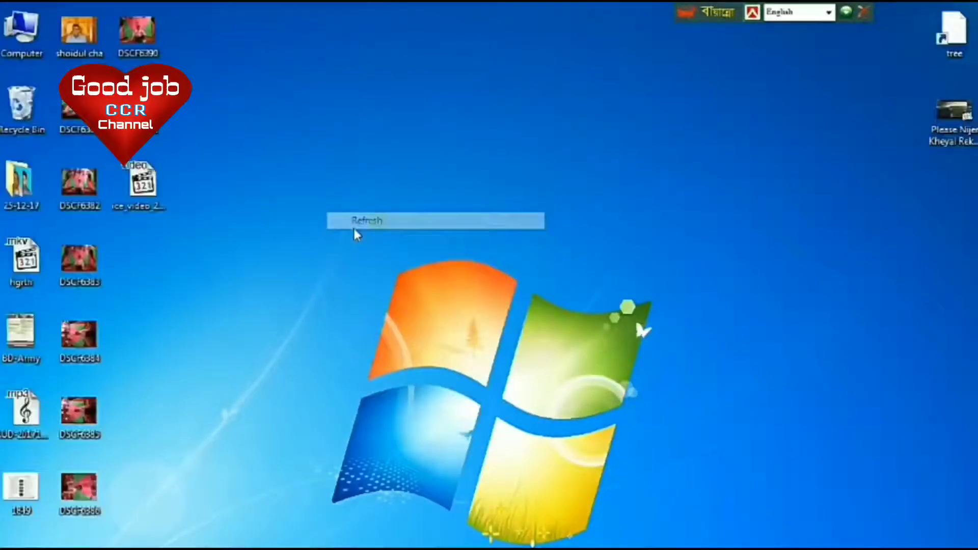
pyautogui.rightClick(344, 220)
pyautogui.click(413, 266)
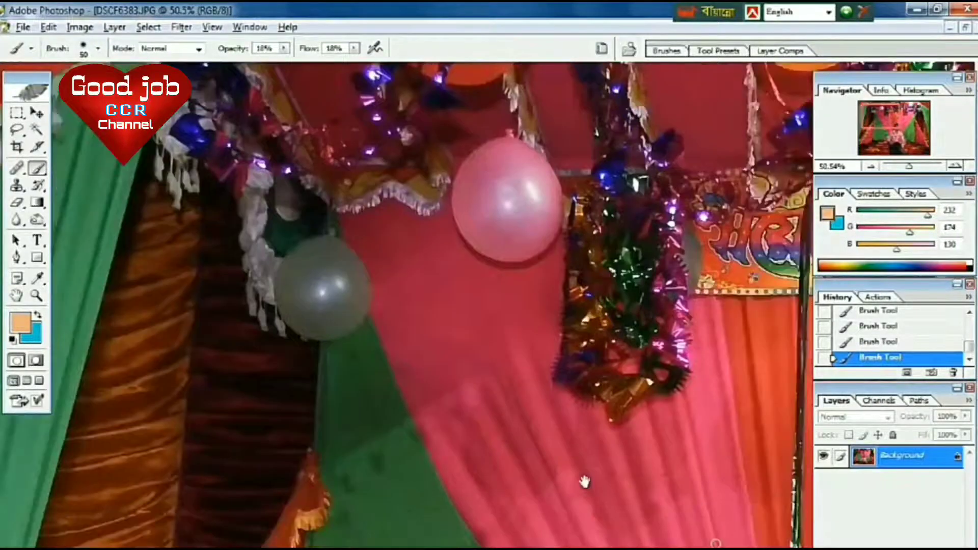
# Step: Pan to the man's face and zoom it to 100%
pyautogui.moveTo(584, 481); pyautogui.dragTo(406, 404)
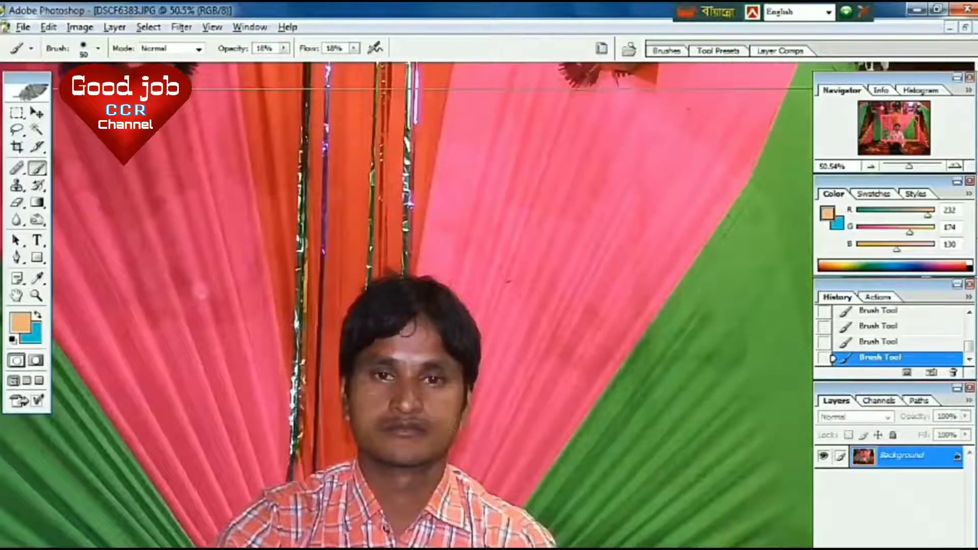
pyautogui.hotkey('ctrl', '+')
pyautogui.click(36, 295)
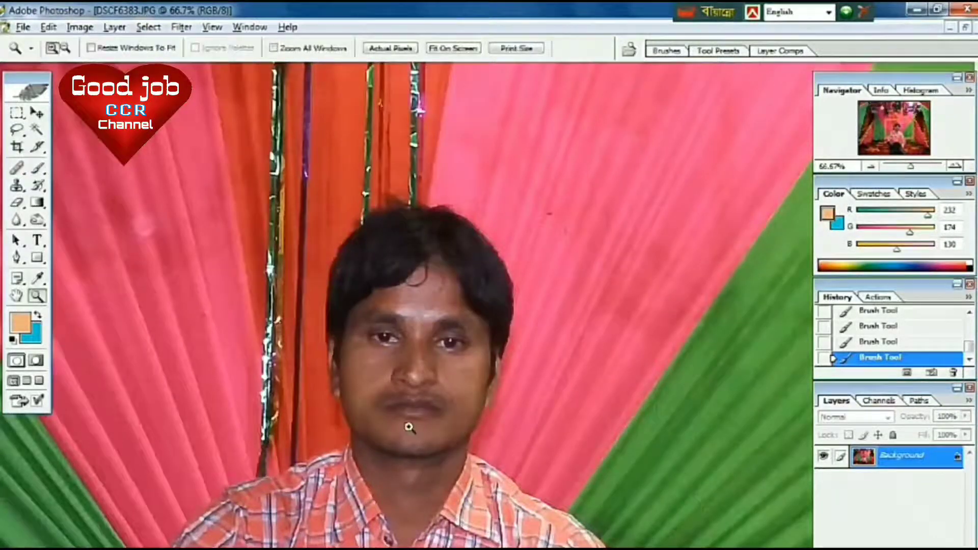
pyautogui.click(435, 428)
pyautogui.scroll(3, 535, 457)
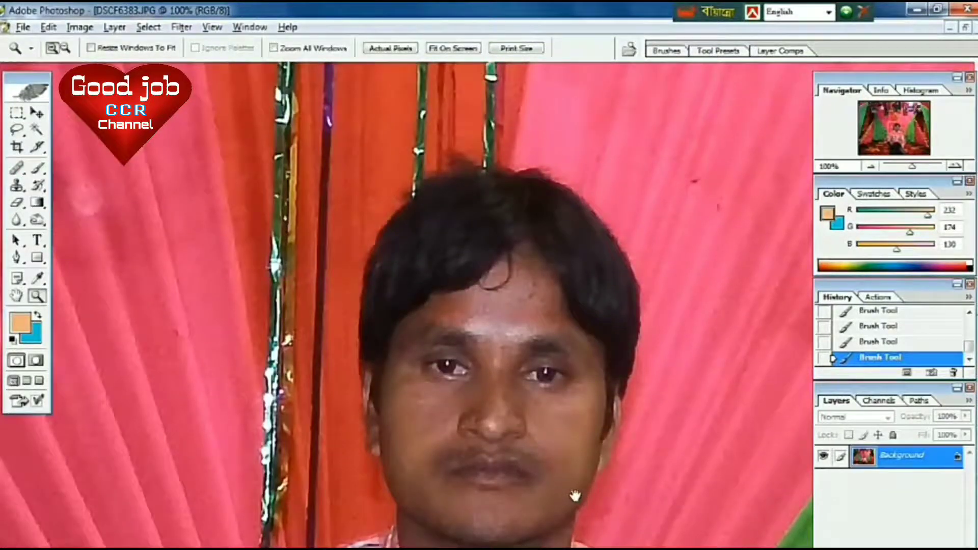
pyautogui.moveTo(573, 496); pyautogui.dragTo(481, 490)
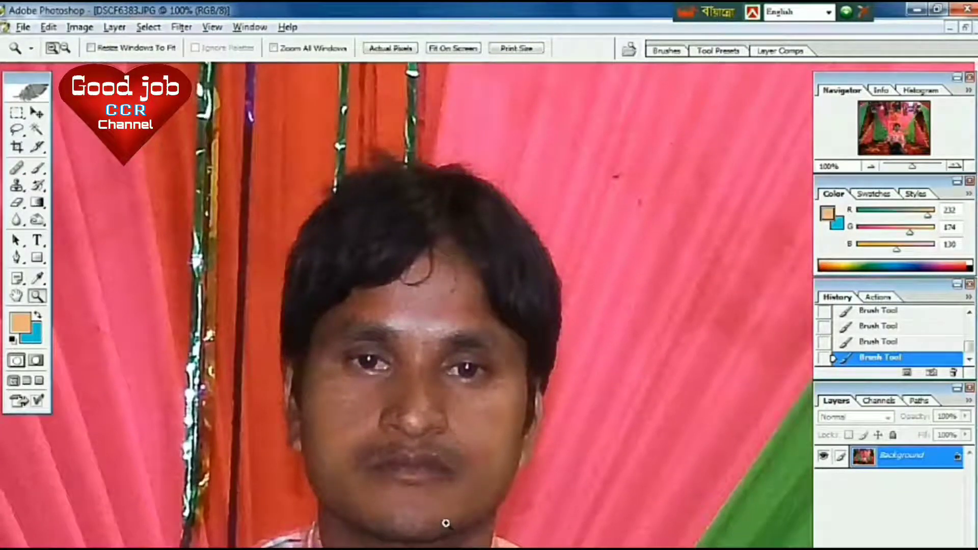
# Step: Paint faint skin tone over the mustache with the soft brush
pyautogui.press('b')
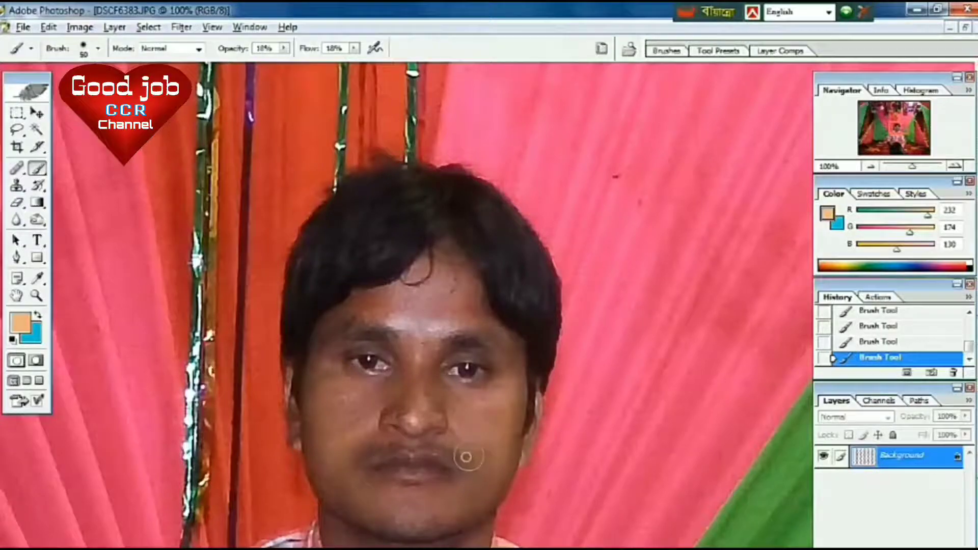
pyautogui.moveTo(463, 456); pyautogui.dragTo(471, 457)
pyautogui.click(484, 442)
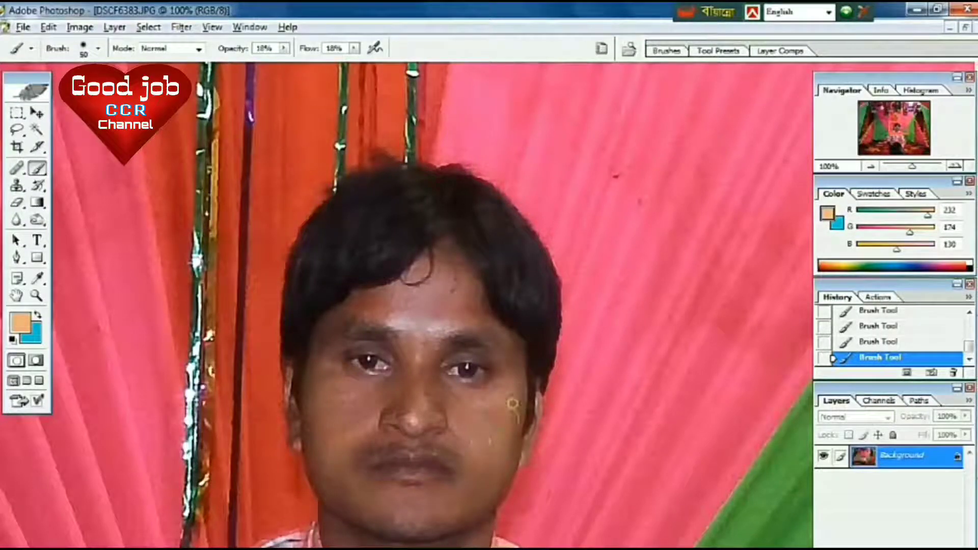
# Step: Sample the cheek colour, then brush 18% skin tone over forehead, mustache and nose blemish
pyautogui.click(22, 325)
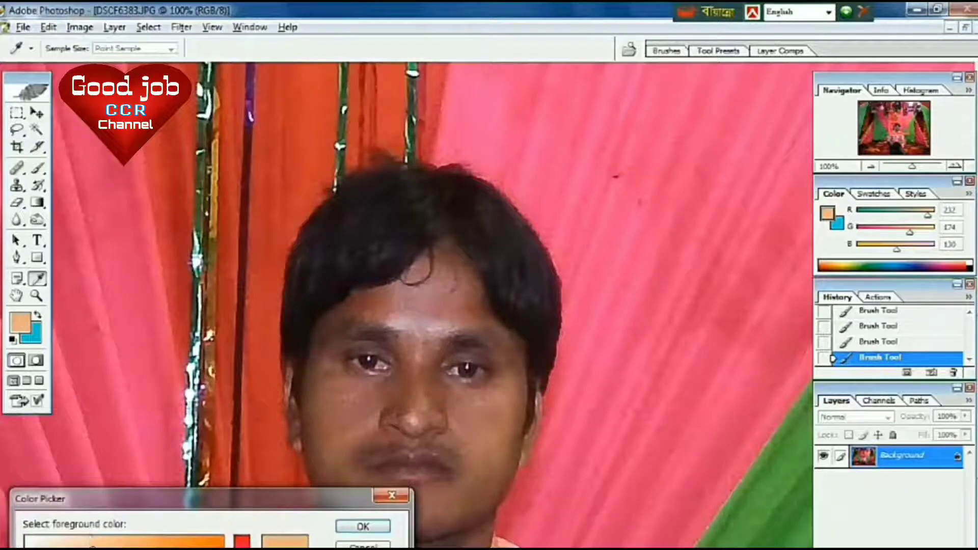
pyautogui.click(488, 443)
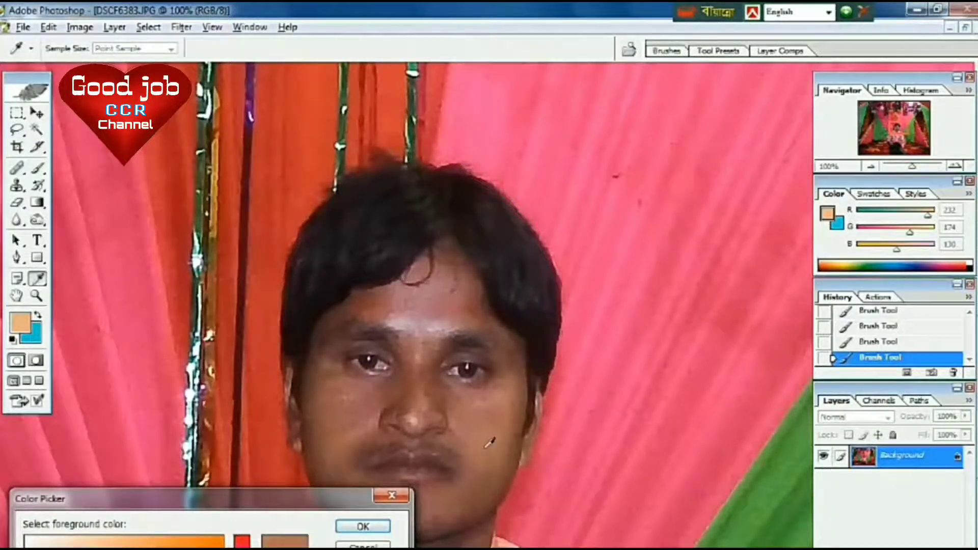
pyautogui.press('Escape')
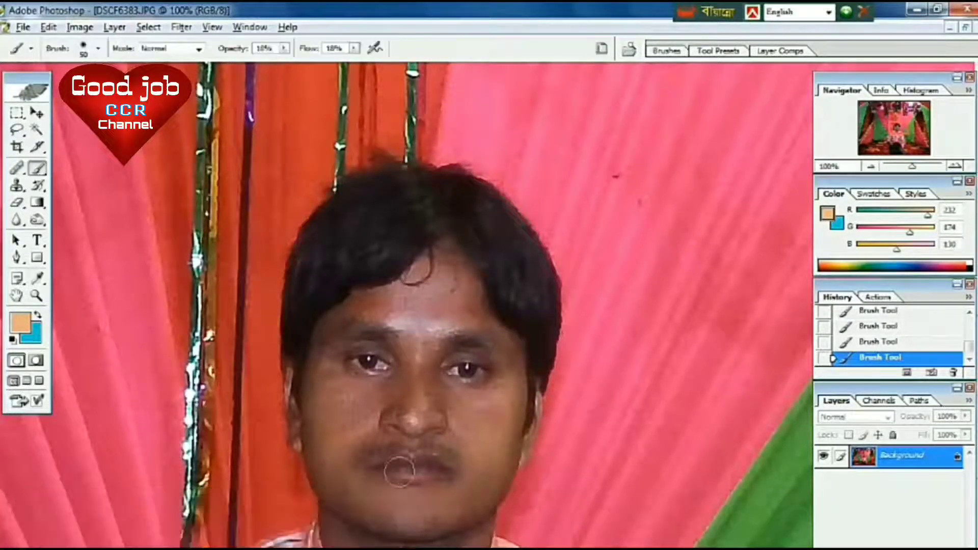
pyautogui.moveTo(458, 291); pyautogui.dragTo(468, 300)
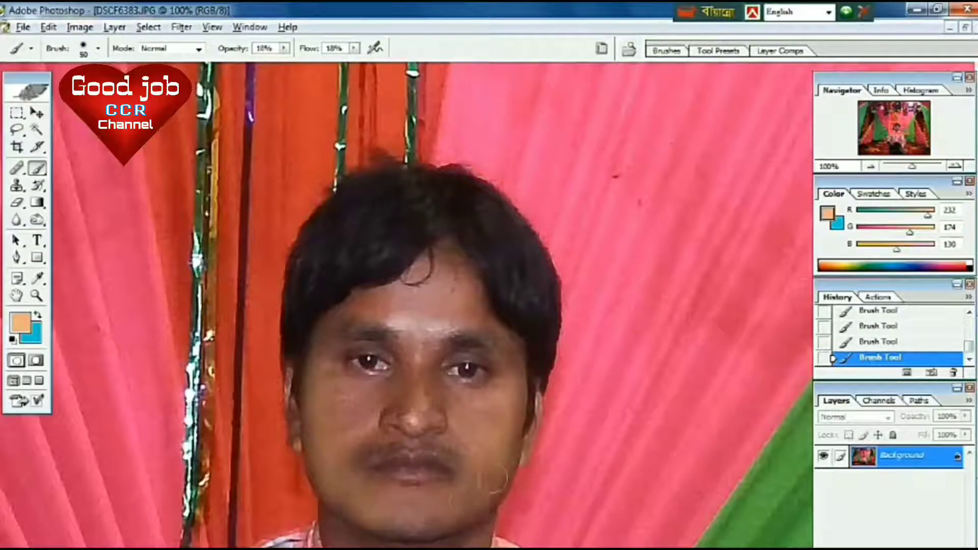
pyautogui.moveTo(460, 451); pyautogui.dragTo(438, 446)
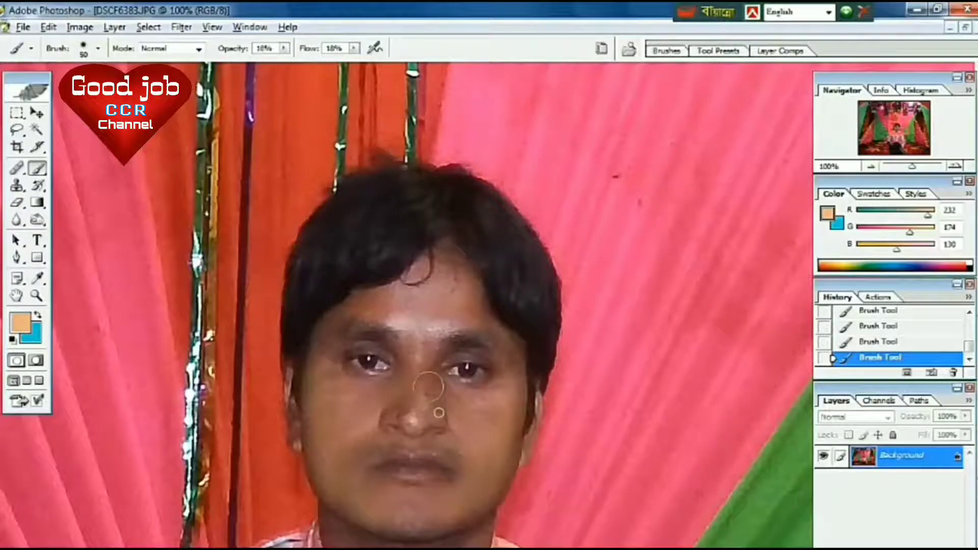
pyautogui.click(424, 393)
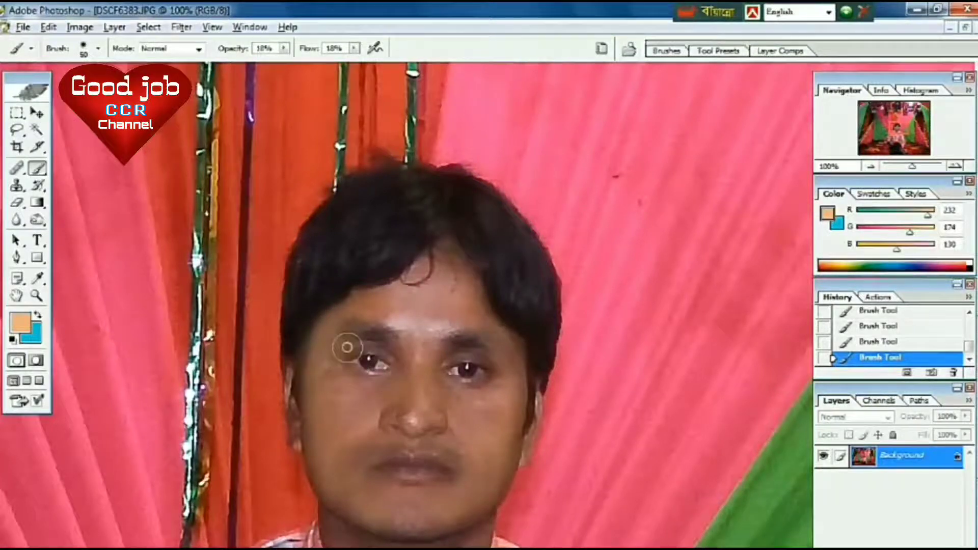
pyautogui.press('[')
pyautogui.press('[')
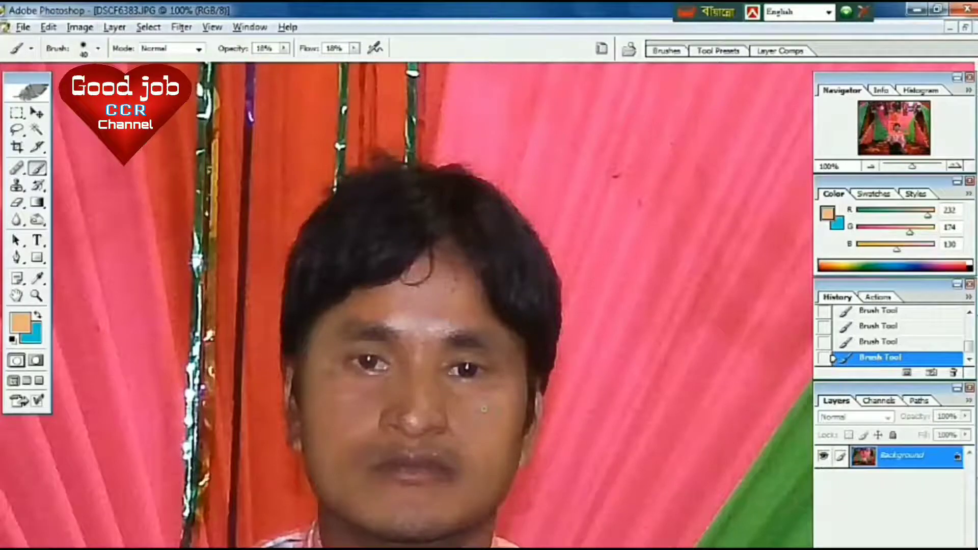
# Step: At brush size 50, paint skin tone over forehead, mustache, chin hair, cheek edge and chin
pyautogui.press('[')
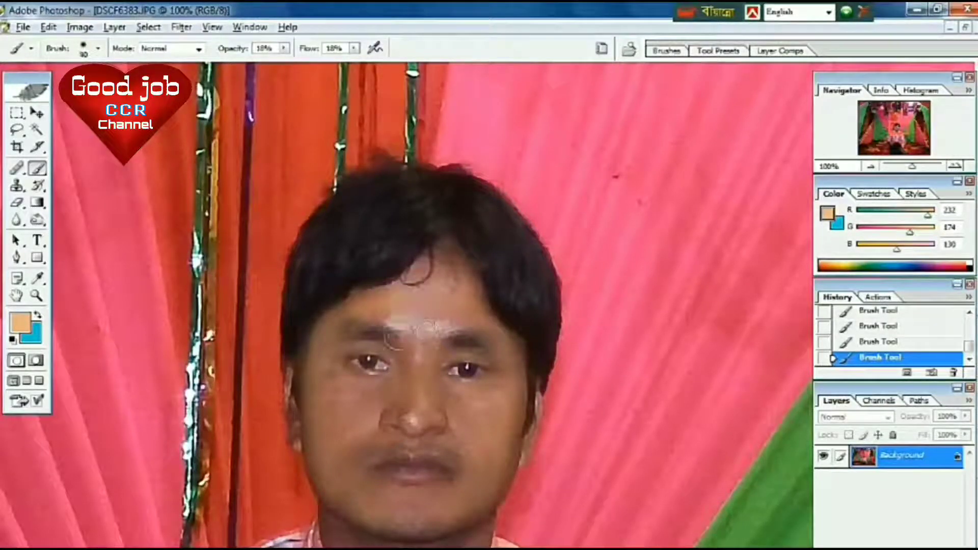
pyautogui.press(']')
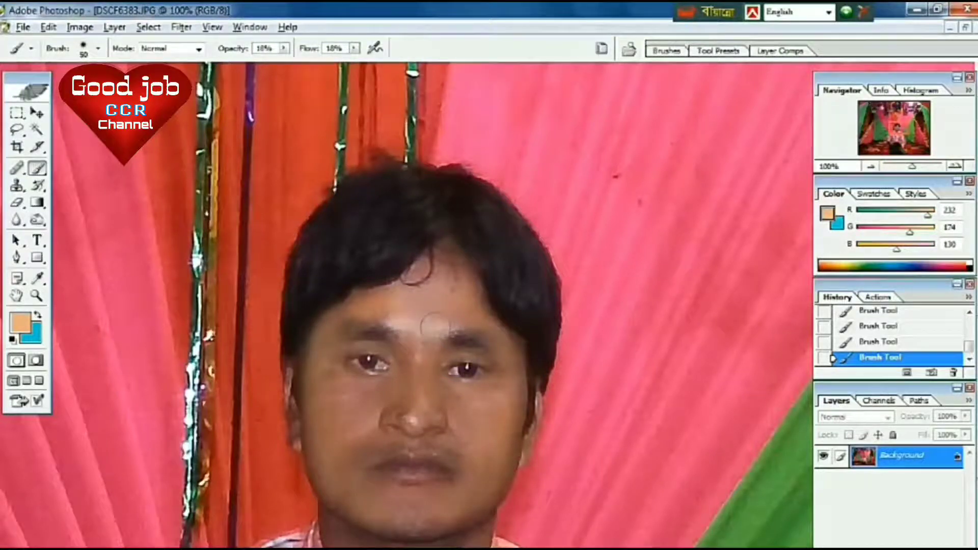
pyautogui.moveTo(428, 326); pyautogui.dragTo(410, 321)
pyautogui.moveTo(481, 301); pyautogui.dragTo(446, 320)
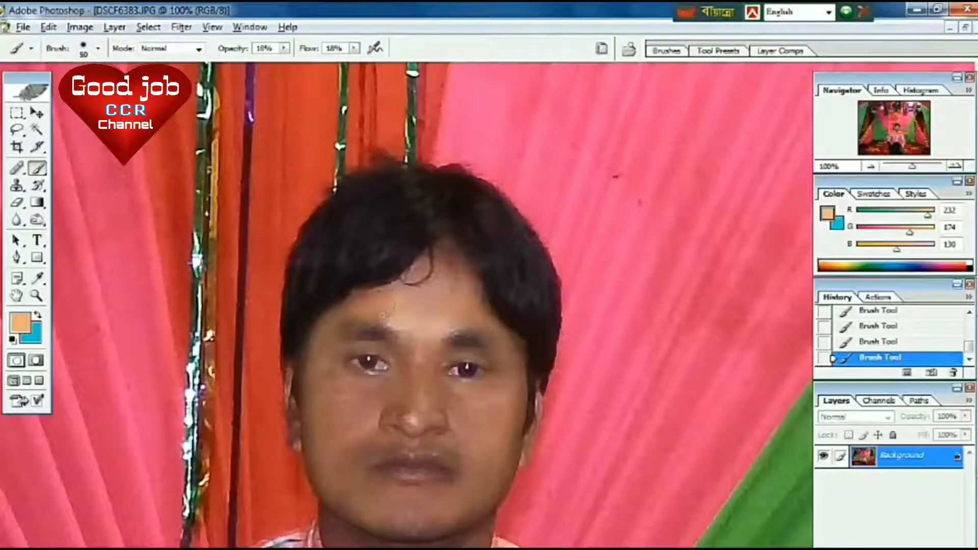
pyautogui.moveTo(405, 364); pyautogui.dragTo(403, 352)
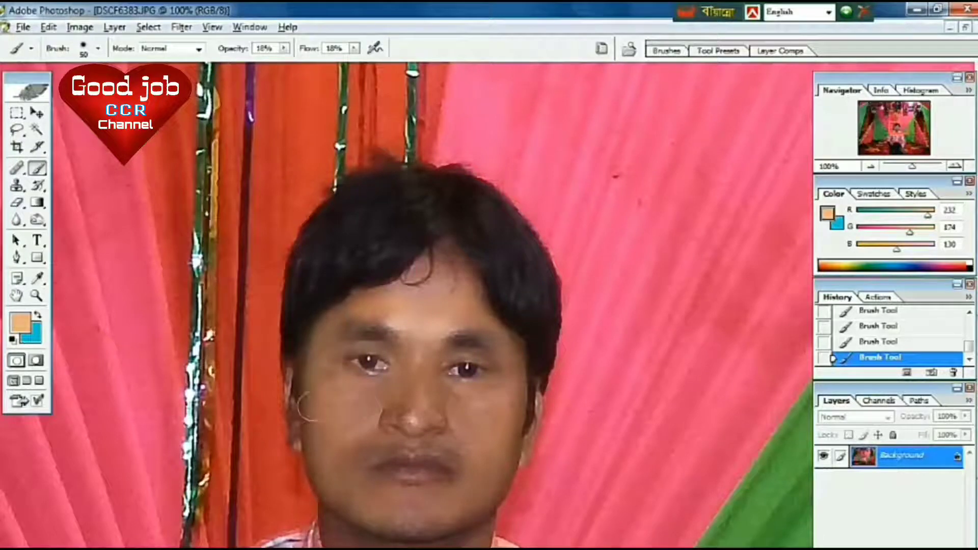
pyautogui.moveTo(379, 443)
pyautogui.mouseDown()
pyautogui.moveTo(338, 463)
pyautogui.moveTo(446, 464)
pyautogui.mouseUp()
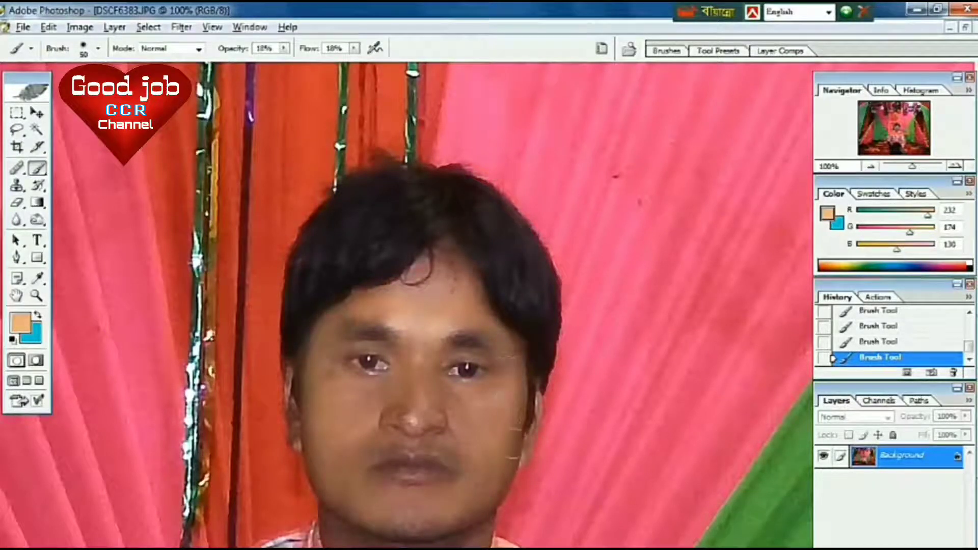
pyautogui.moveTo(473, 509); pyautogui.dragTo(476, 498)
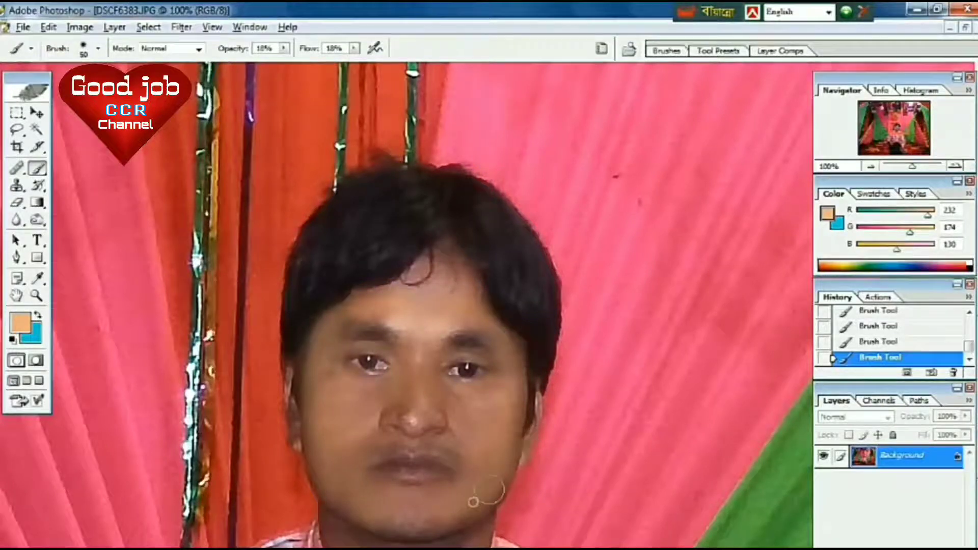
pyautogui.moveTo(514, 410); pyautogui.dragTo(523, 377)
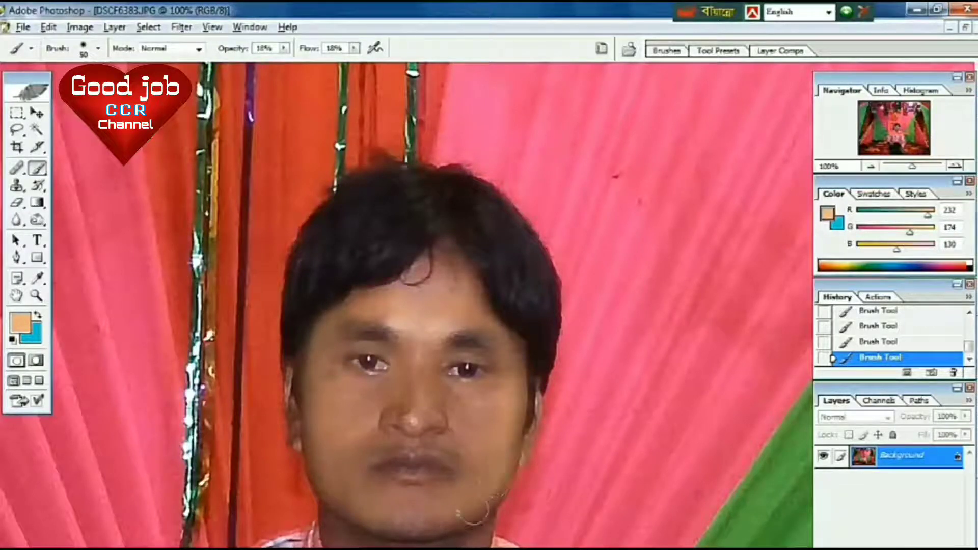
pyautogui.moveTo(431, 529); pyautogui.dragTo(449, 524)
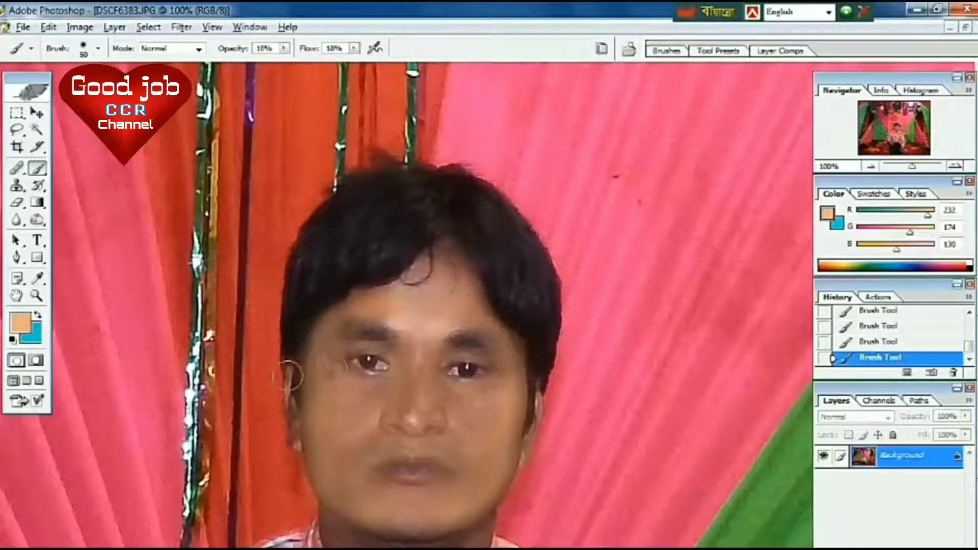
pyautogui.scroll(-3, 290, 473)
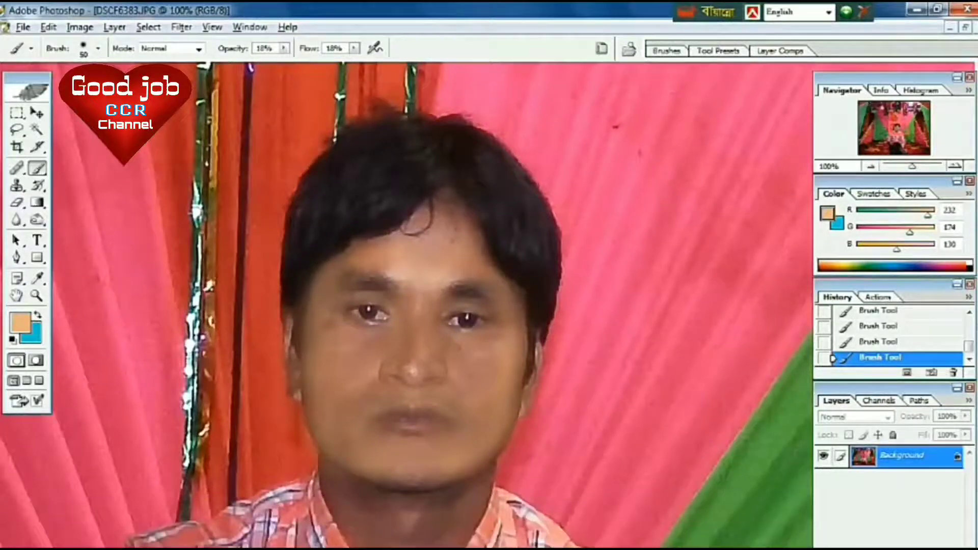
pyautogui.scroll(-2, 290, 474)
pyautogui.scroll(-2, 408, 305)
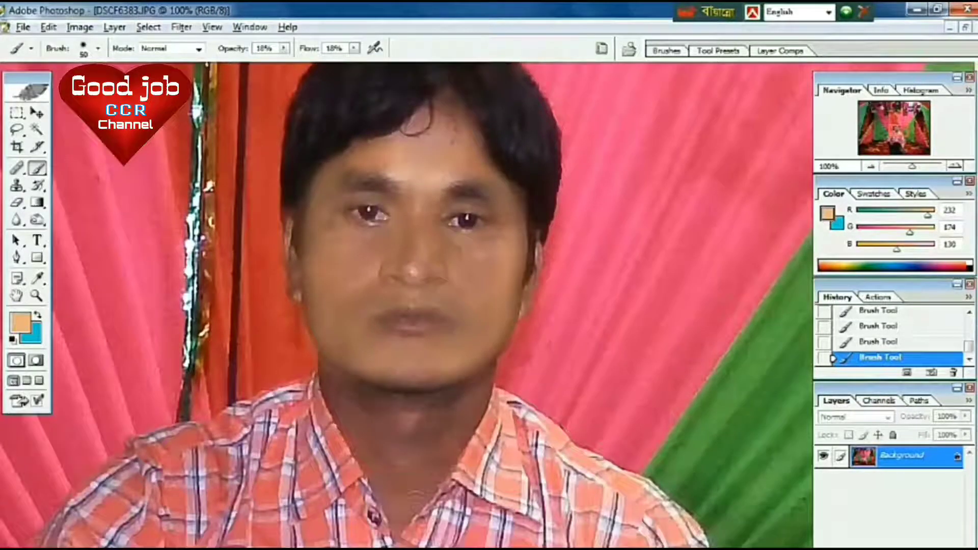
pyautogui.press(']')
pyautogui.press(']')
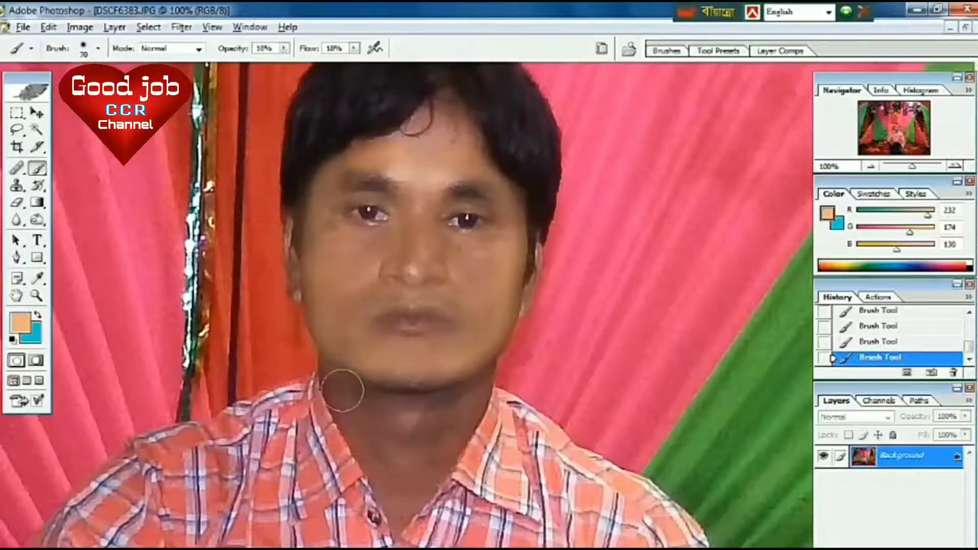
pyautogui.moveTo(370, 403)
pyautogui.mouseDown()
pyautogui.moveTo(466, 392)
pyautogui.moveTo(338, 376)
pyautogui.moveTo(474, 387)
pyautogui.moveTo(337, 382)
pyautogui.moveTo(382, 426)
pyautogui.moveTo(461, 419)
pyautogui.moveTo(351, 407)
pyautogui.moveTo(436, 461)
pyautogui.moveTo(444, 448)
pyautogui.moveTo(339, 420)
pyautogui.moveTo(389, 488)
pyautogui.mouseUp()
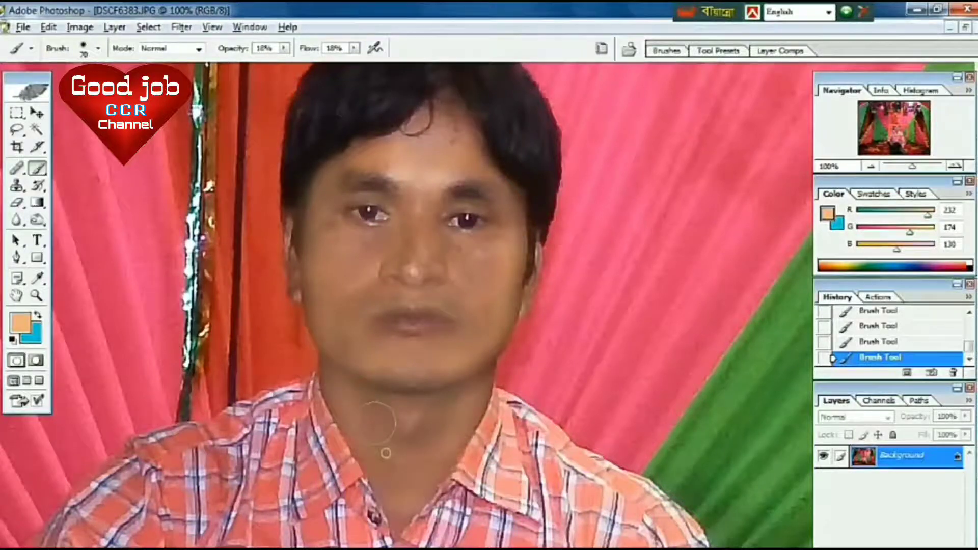
pyautogui.moveTo(476, 384); pyautogui.dragTo(395, 419)
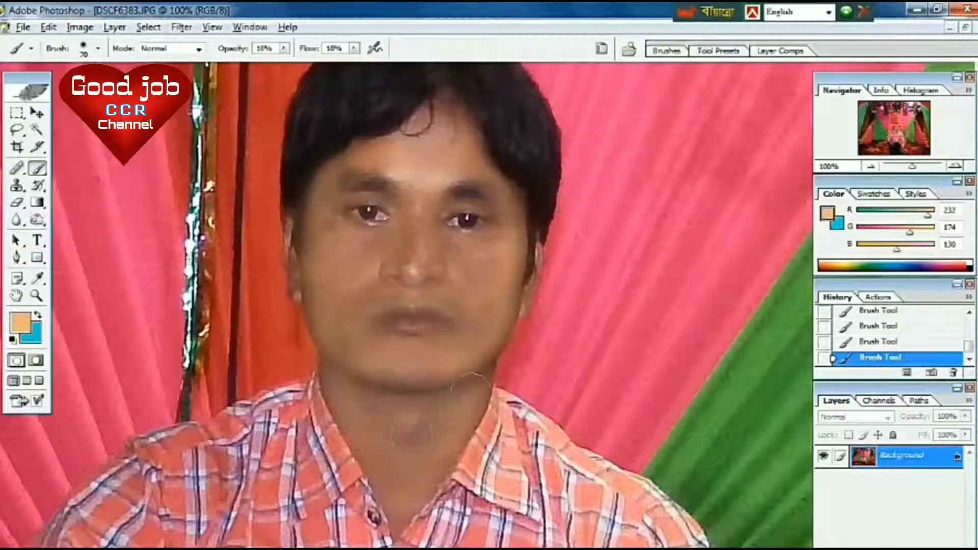
pyautogui.scroll(-2, 186, 535)
pyautogui.scroll(-2, 186, 535)
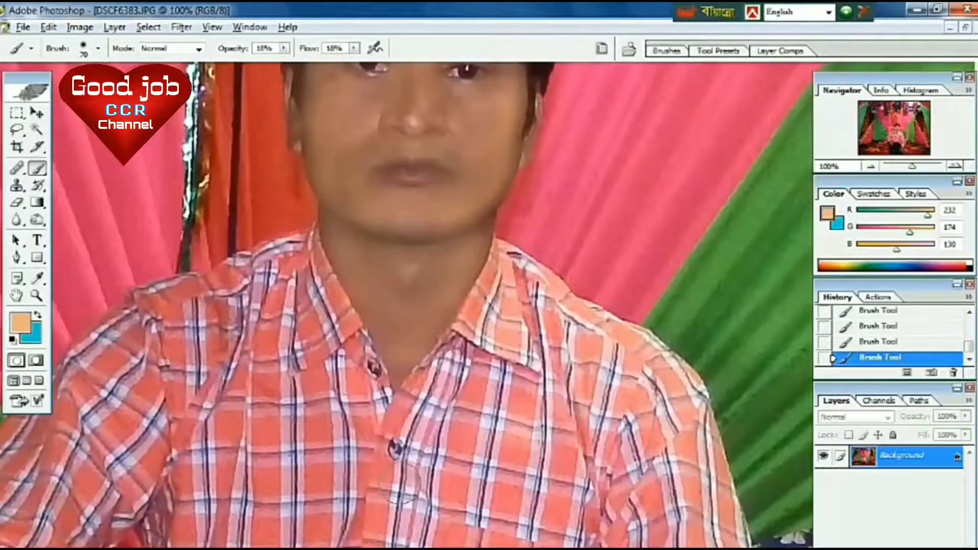
pyautogui.scroll(-3, 186, 535)
pyautogui.scroll(-3, 186, 535)
pyautogui.scroll(-3, 186, 535)
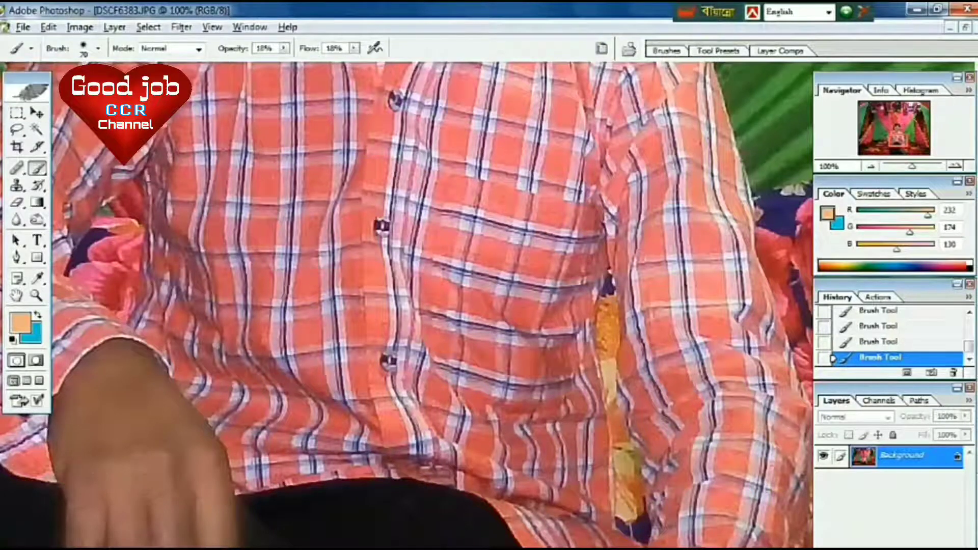
pyautogui.scroll(-5, 393, 454)
pyautogui.scroll(-3, 393, 454)
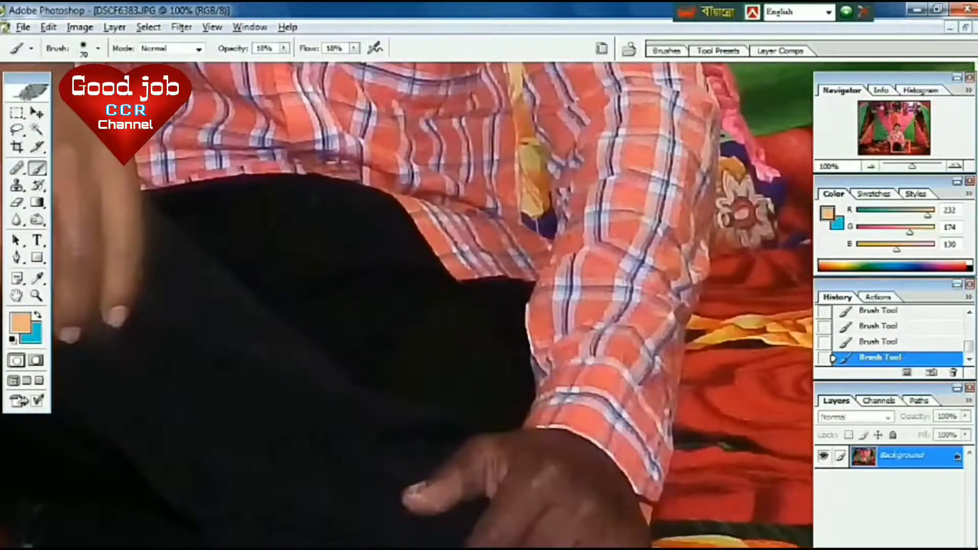
pyautogui.scroll(-3, 376, 461)
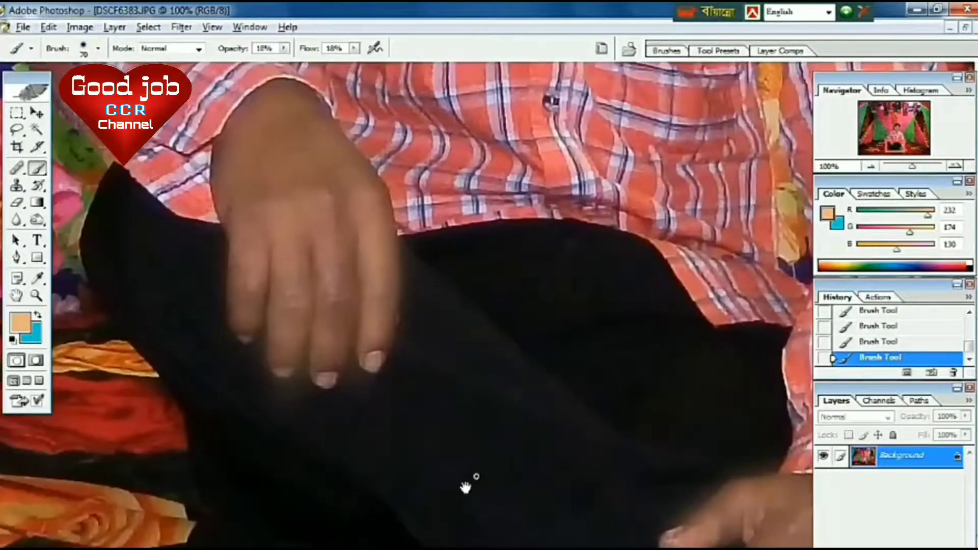
# Step: Fit the photo in view and apply Brightness/Contrast with brightness +17, contrast +8
pyautogui.hotkey('ctrl', '-')
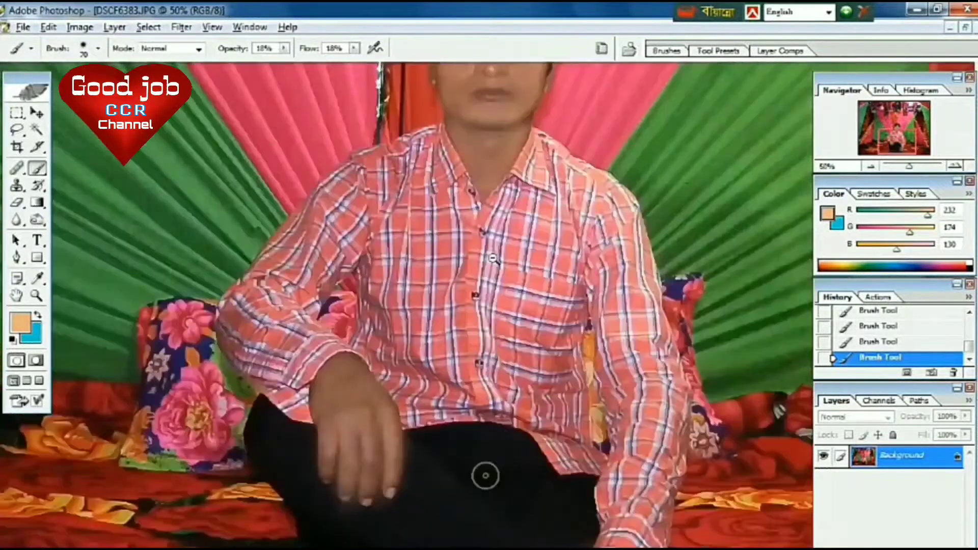
pyautogui.hotkey('ctrl', '-')
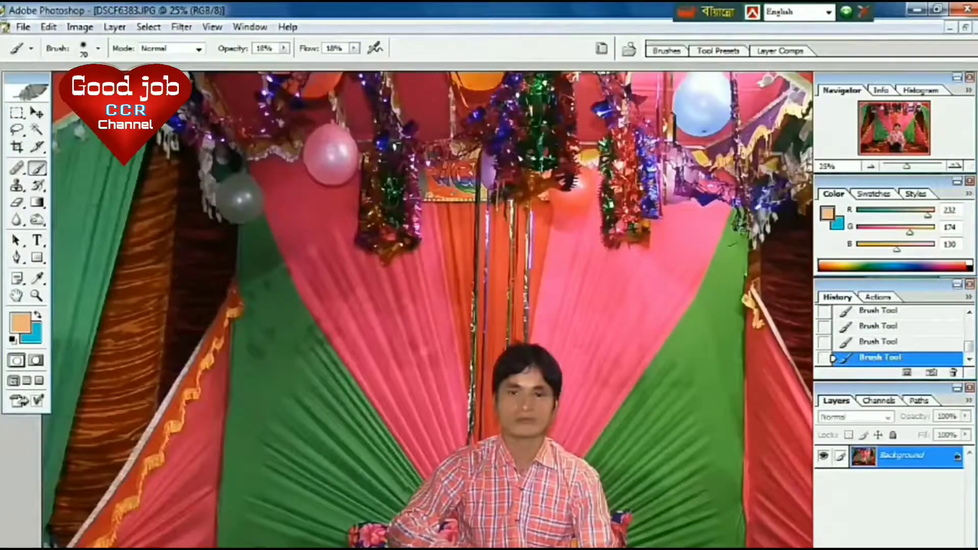
pyautogui.hotkey('ctrl', '0')
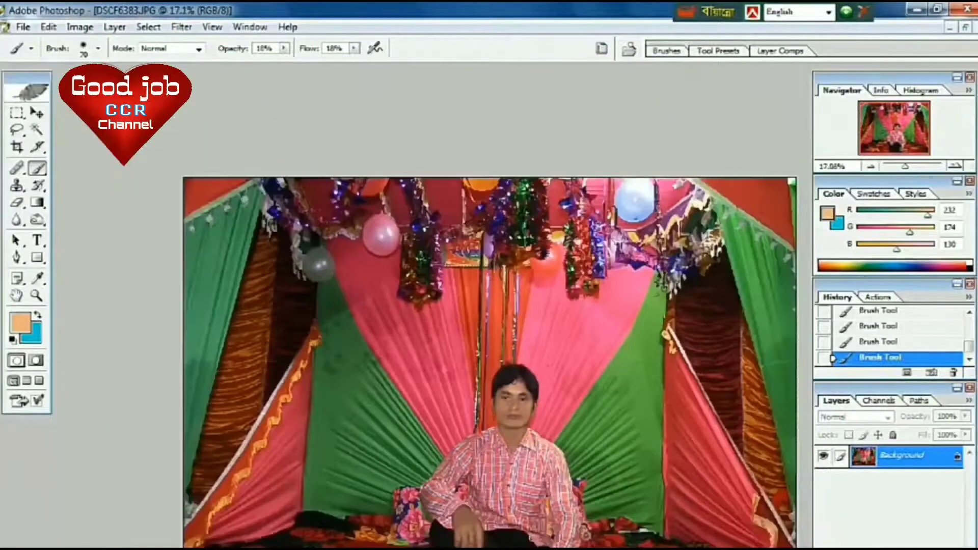
pyautogui.hotkey('ctrl', '+')
pyautogui.hotkey('alt', 'i')
pyautogui.press('a')
pyautogui.press('c')
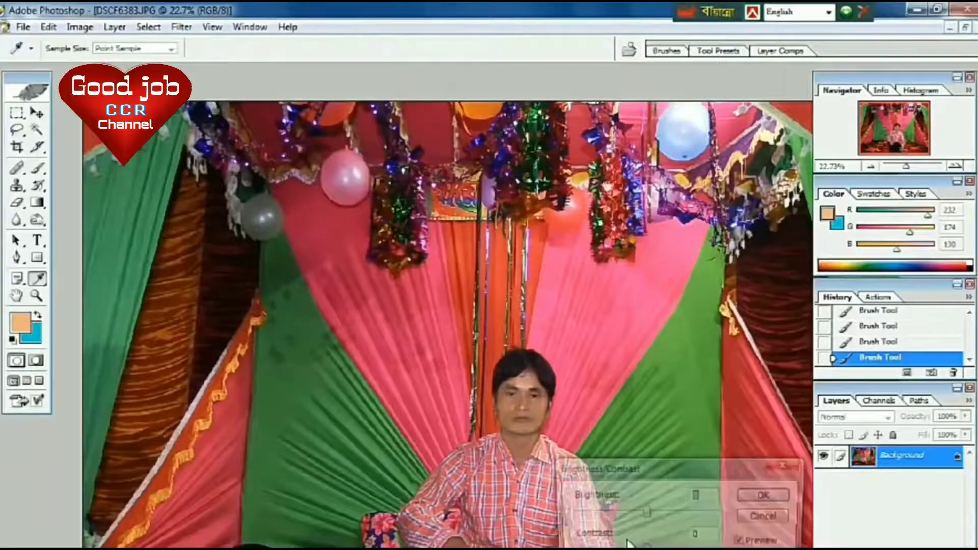
pyautogui.click(654, 514)
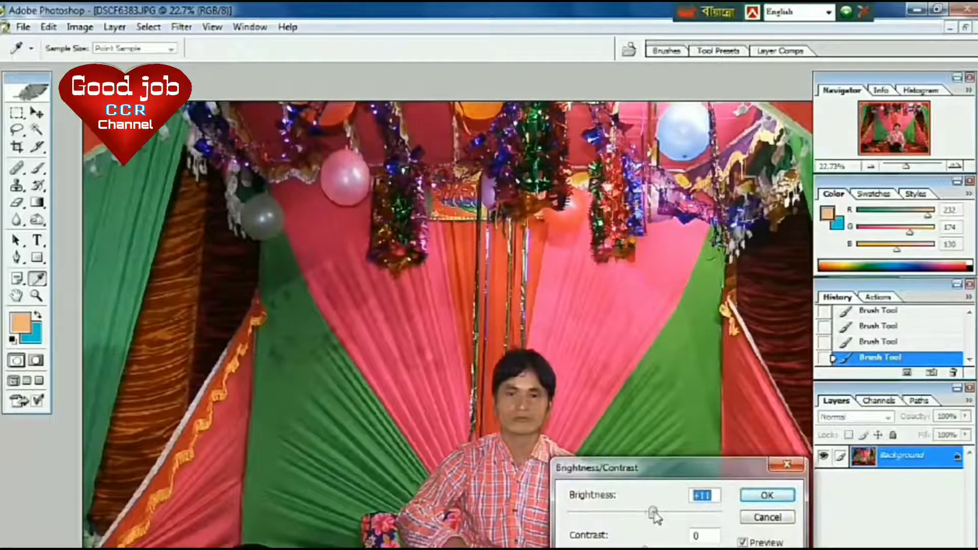
pyautogui.moveTo(653, 512)
pyautogui.mouseDown()
pyautogui.moveTo(698, 521)
pyautogui.moveTo(612, 517)
pyautogui.moveTo(662, 522)
pyautogui.moveTo(651, 547)
pyautogui.mouseUp()
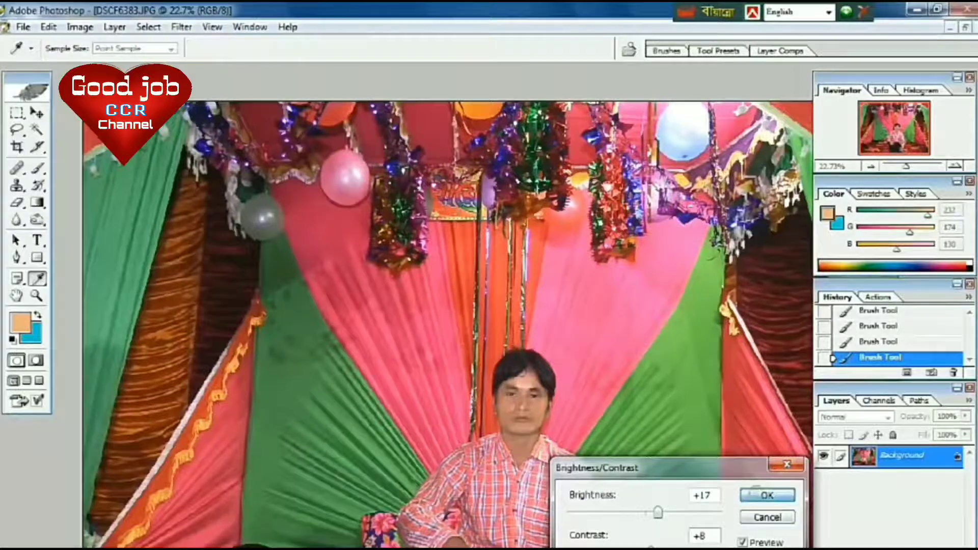
pyautogui.click(767, 495)
# Step: Lift the darker tones slightly by raising a low point in Curves
pyautogui.moveTo(908, 166); pyautogui.dragTo(904, 166)
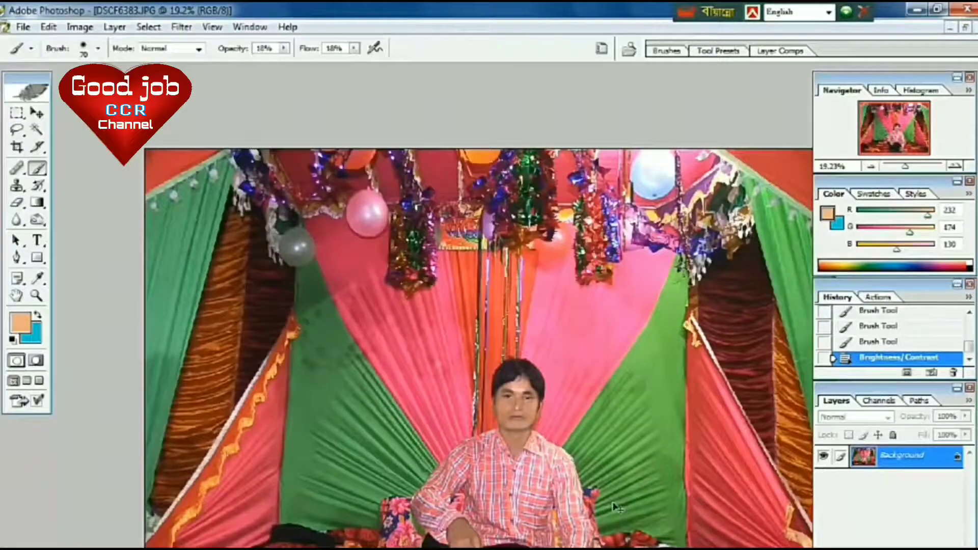
pyautogui.hotkey('ctrl', 'm')
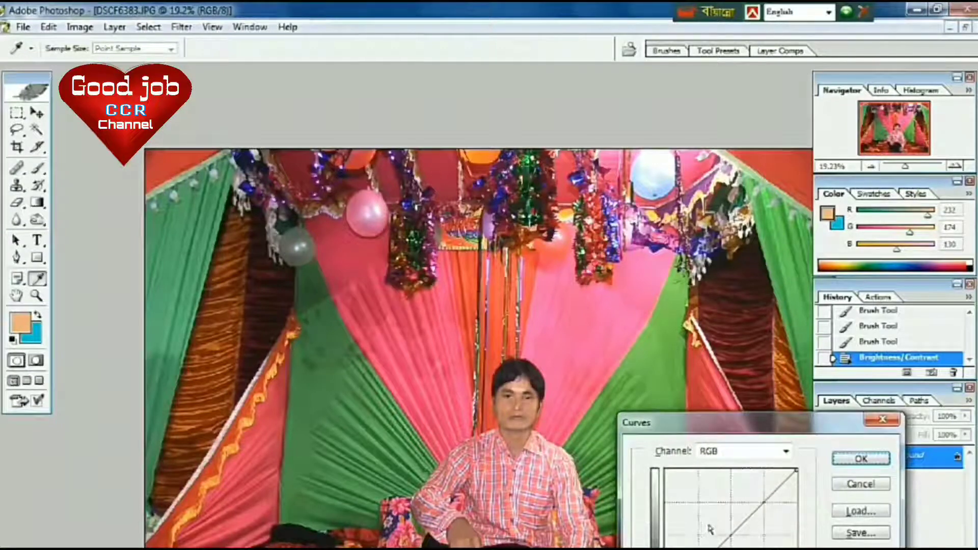
pyautogui.moveTo(733, 532); pyautogui.dragTo(732, 529)
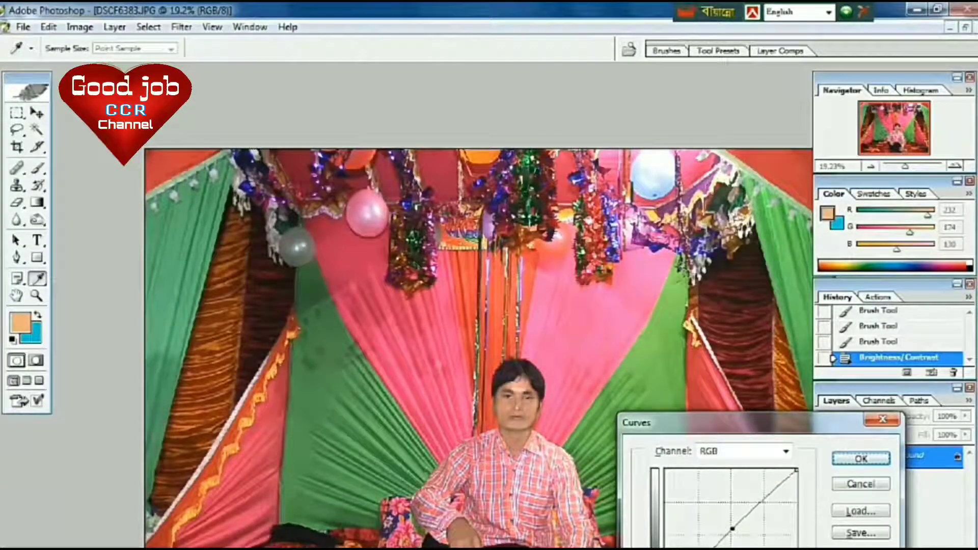
pyautogui.moveTo(732, 526); pyautogui.dragTo(733, 523)
pyautogui.press('Return')
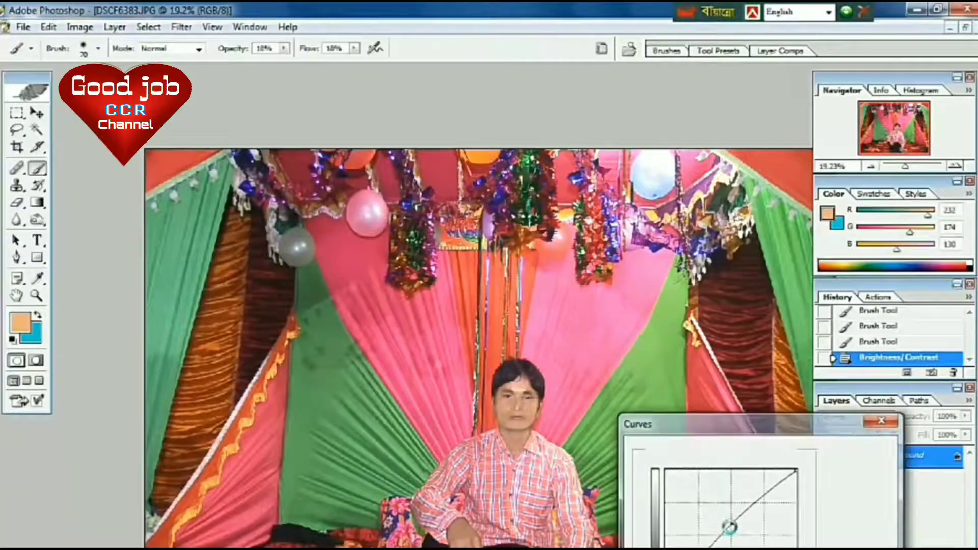
pyautogui.hotkey('ctrl', '+')
pyautogui.hotkey('ctrl', '+')
# Step: Centre the zoomed face and set the painting colour to a skin tone sampled from the neck
pyautogui.scroll(1, 407, 306)
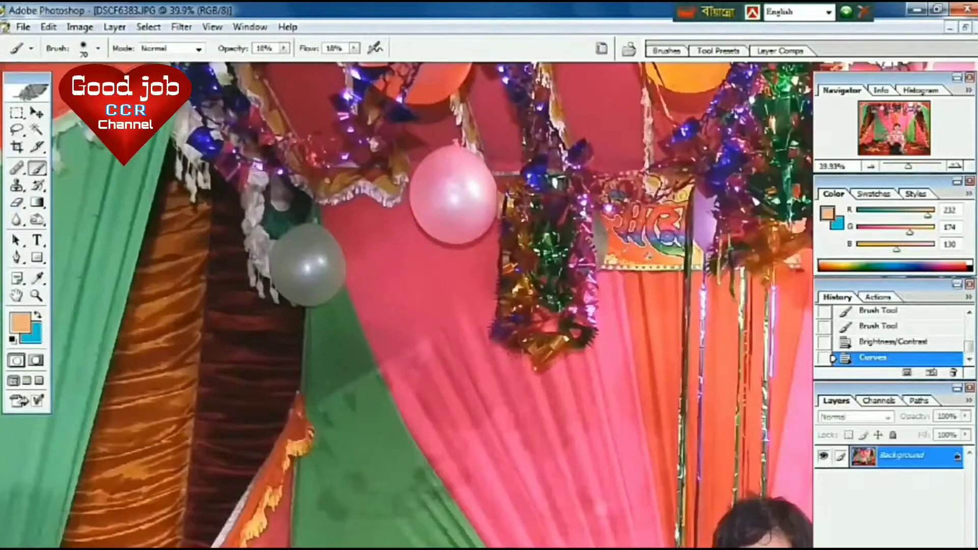
pyautogui.scroll(-5, 491, 491)
pyautogui.hscroll(5, 491, 491)
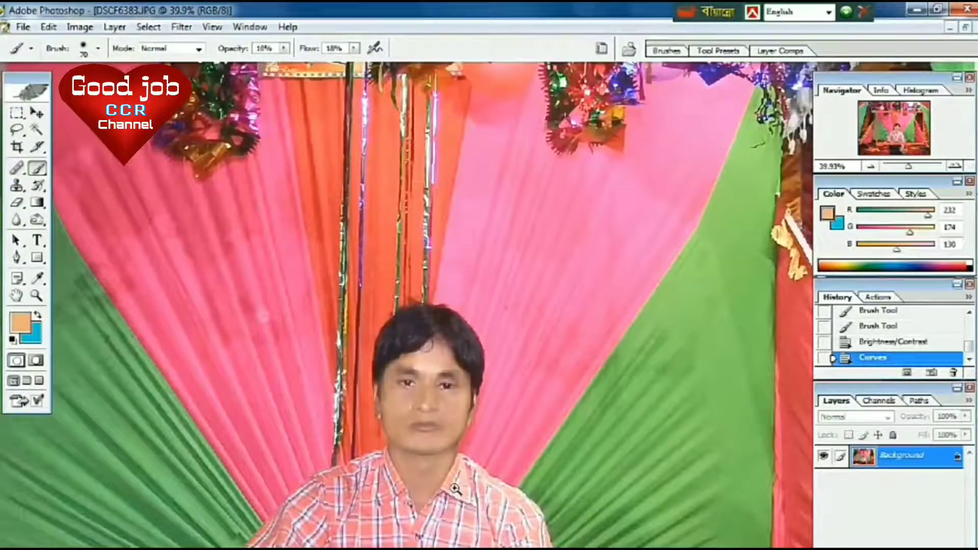
pyautogui.hotkey('ctrl', '+')
pyautogui.hotkey('ctrl', '+')
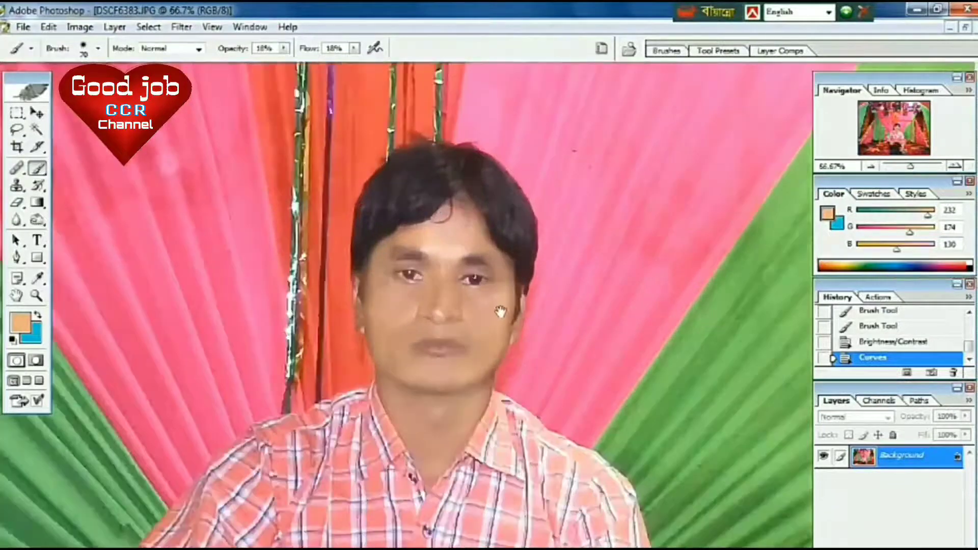
pyautogui.moveTo(499, 314); pyautogui.dragTo(492, 419)
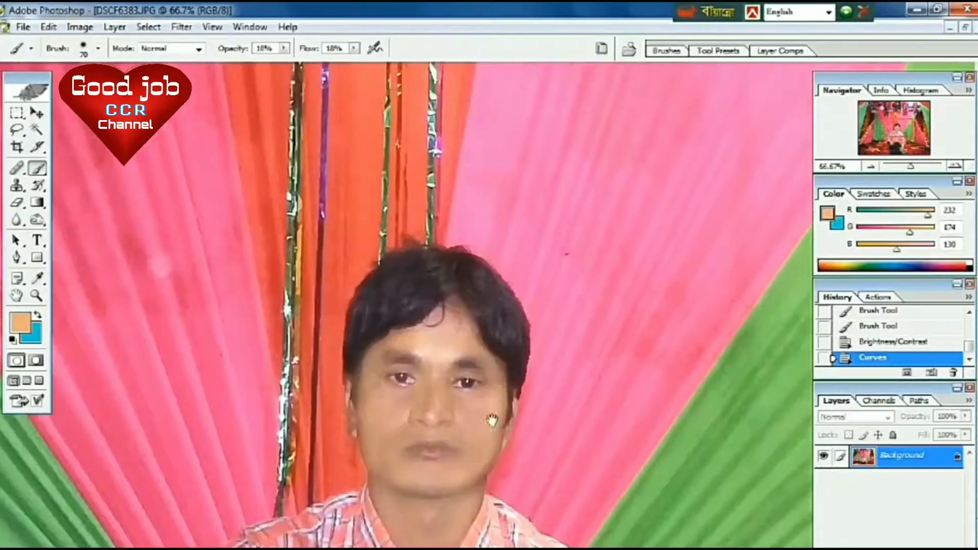
pyautogui.click(21, 323)
pyautogui.click(429, 502)
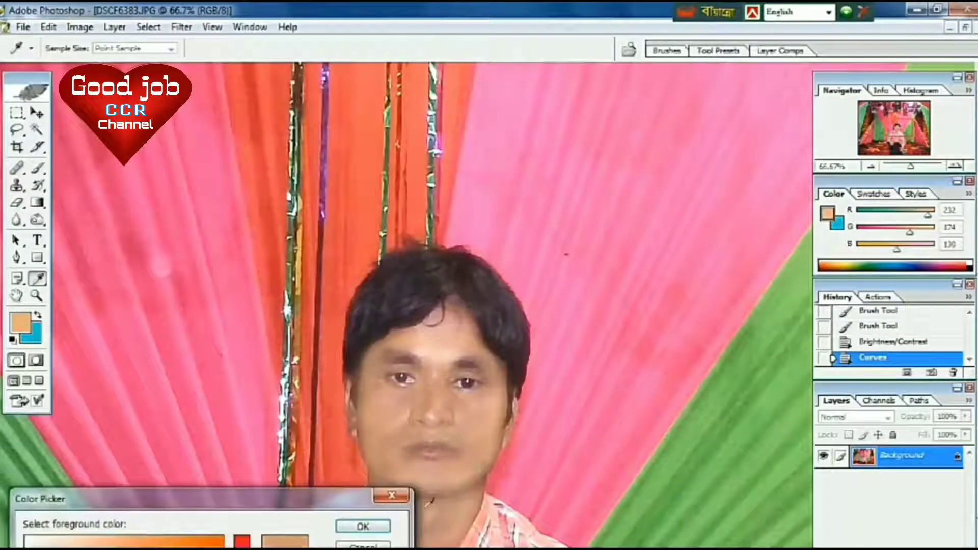
pyautogui.click(376, 533)
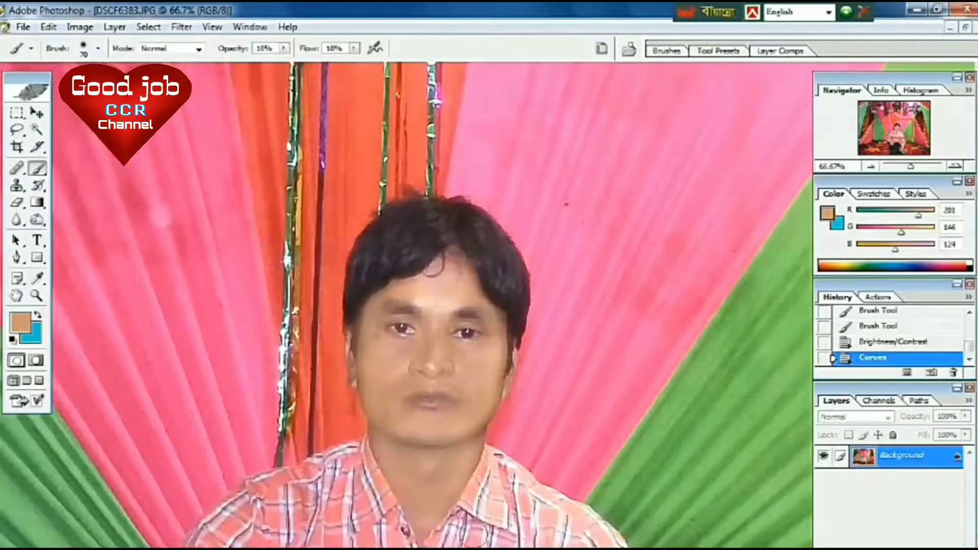
# Step: Paint a first skin-tone stroke on the cheek and zoom in to 200%
pyautogui.scroll(3, 466, 473)
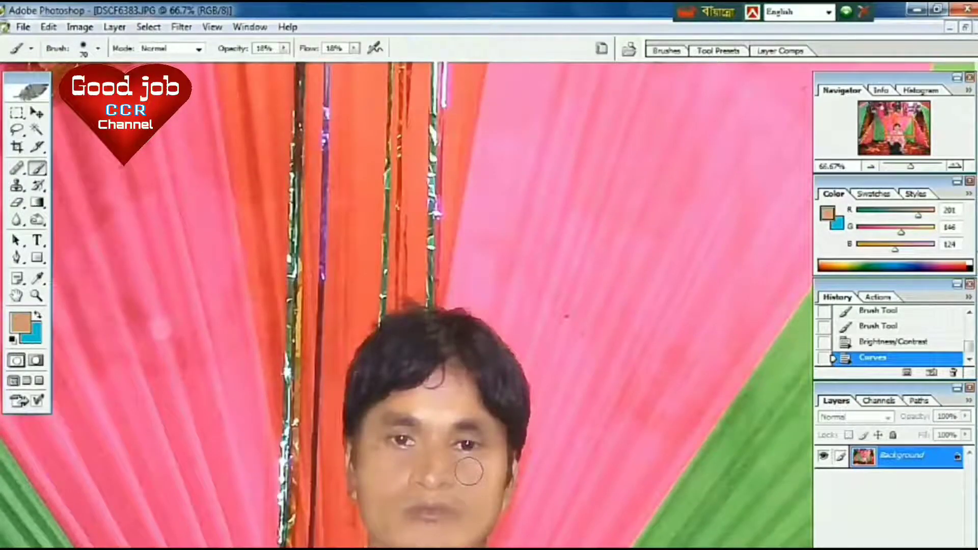
pyautogui.moveTo(469, 471); pyautogui.dragTo(473, 477)
pyautogui.keyDown('ctrl'); pyautogui.click(465, 483); pyautogui.keyUp('ctrl')
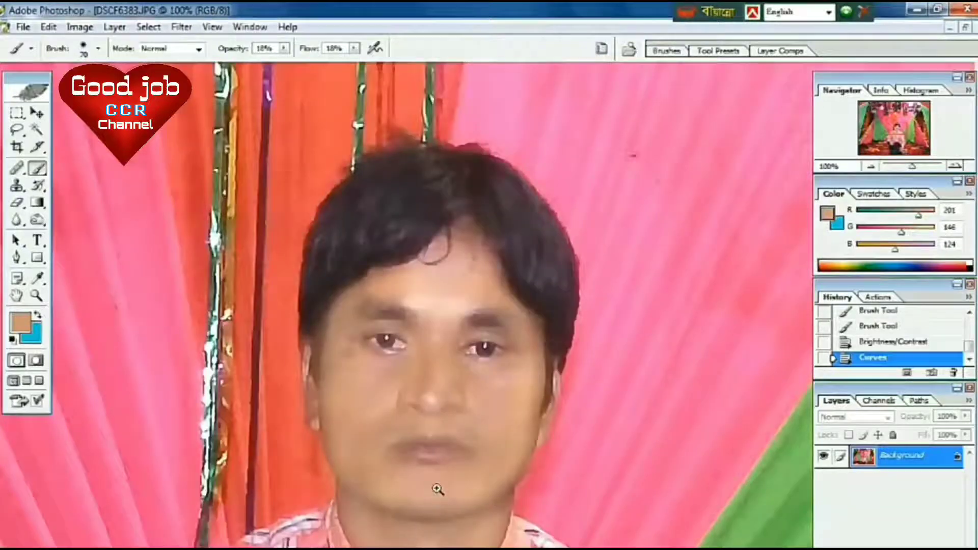
pyautogui.keyDown('ctrl'); pyautogui.click(472, 506); pyautogui.keyUp('ctrl')
pyautogui.scroll(3, 517, 467)
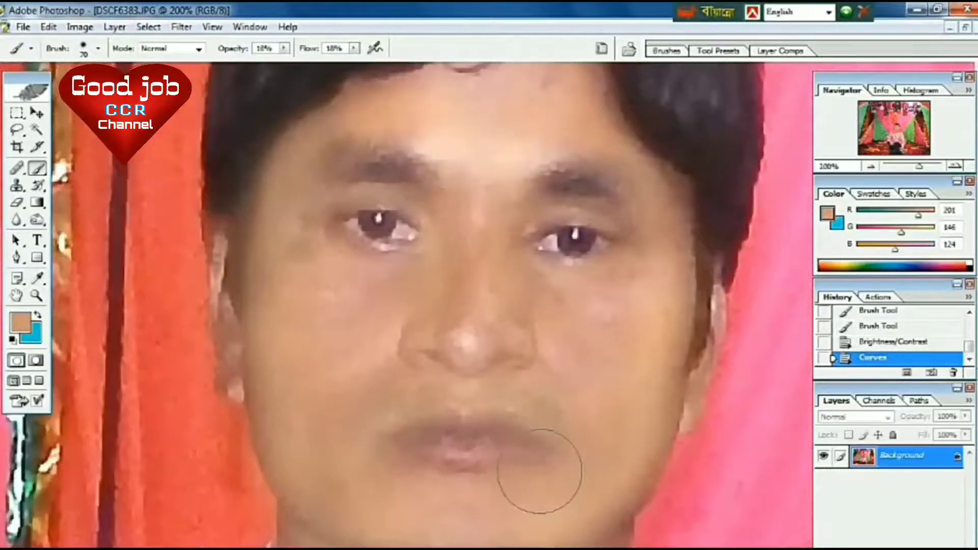
pyautogui.scroll(1, 552, 476)
pyautogui.scroll(2, 561, 469)
# Step: With brush size 40, smooth the cheek under the right eye, lower cheek, jaw and nose
pyautogui.press('[')
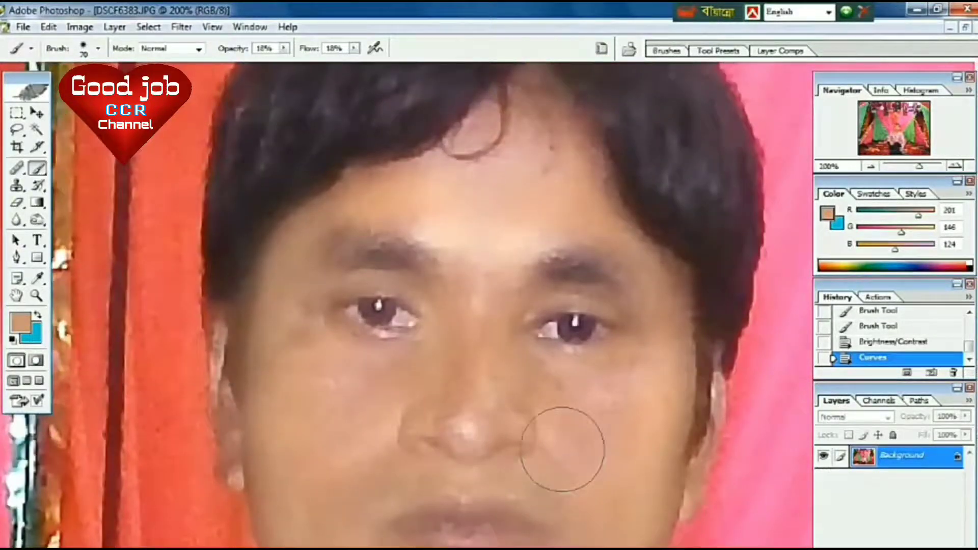
pyautogui.press('[')
pyautogui.press('[')
pyautogui.press('[')
pyautogui.press(']')
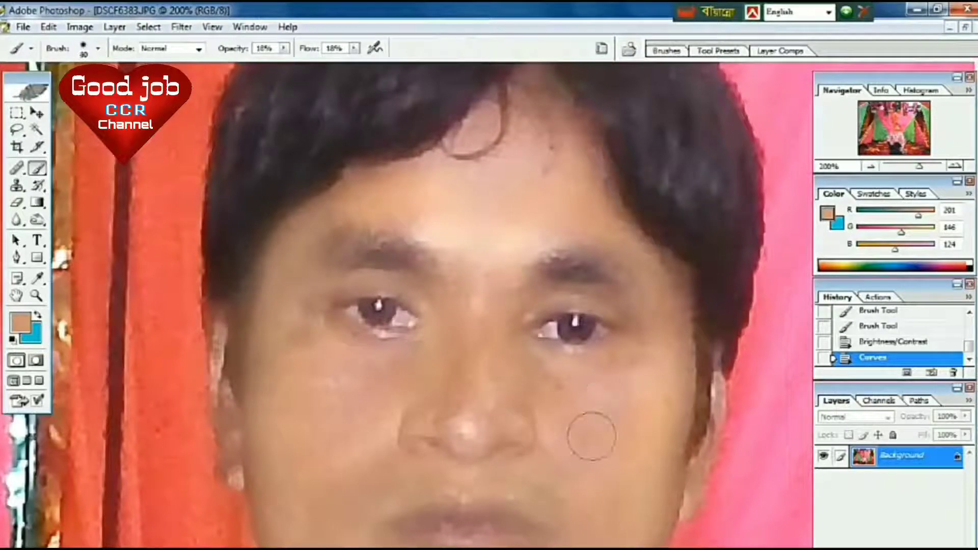
pyautogui.moveTo(592, 435); pyautogui.dragTo(604, 415)
pyautogui.moveTo(607, 413)
pyautogui.mouseDown()
pyautogui.moveTo(617, 400)
pyautogui.moveTo(629, 428)
pyautogui.mouseUp()
pyautogui.moveTo(632, 433); pyautogui.dragTo(635, 450)
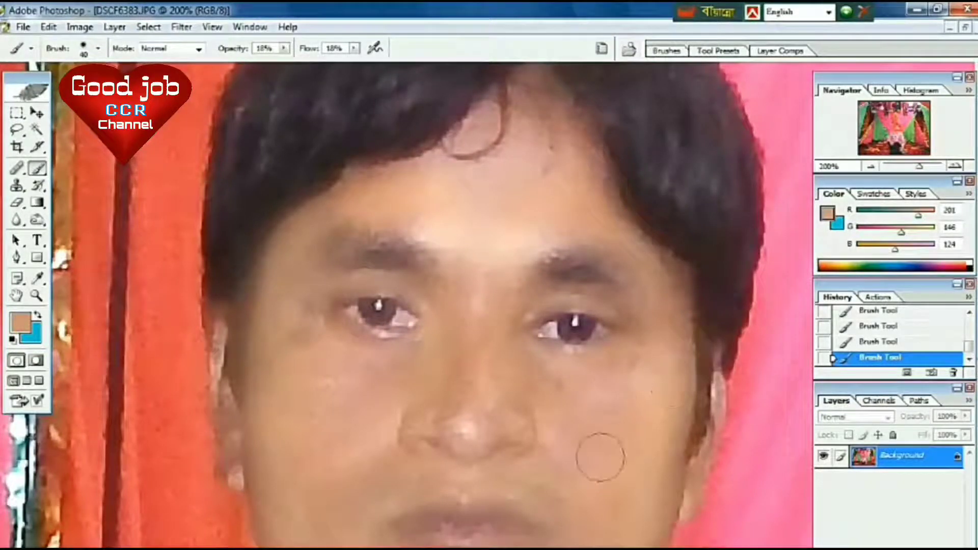
pyautogui.moveTo(627, 530); pyautogui.dragTo(606, 520)
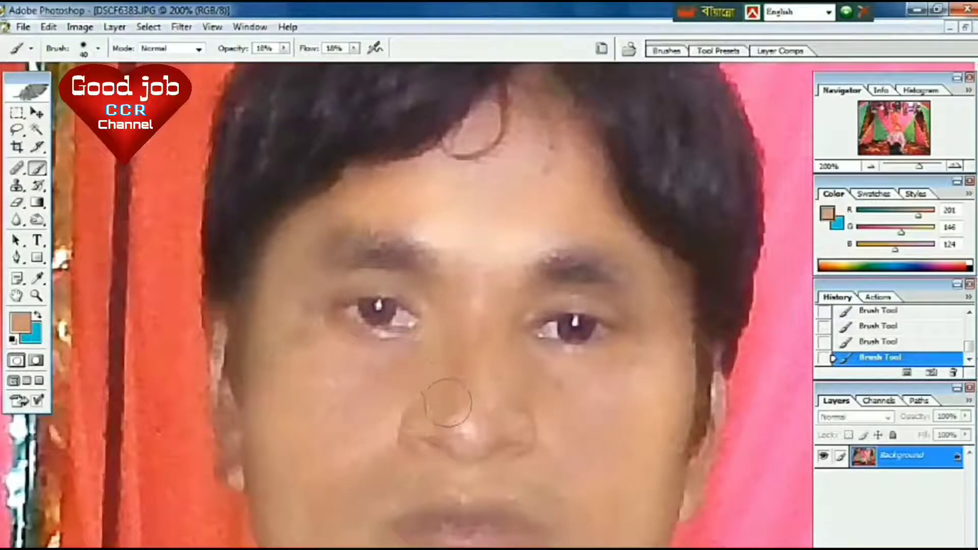
pyautogui.moveTo(447, 400); pyautogui.dragTo(463, 339)
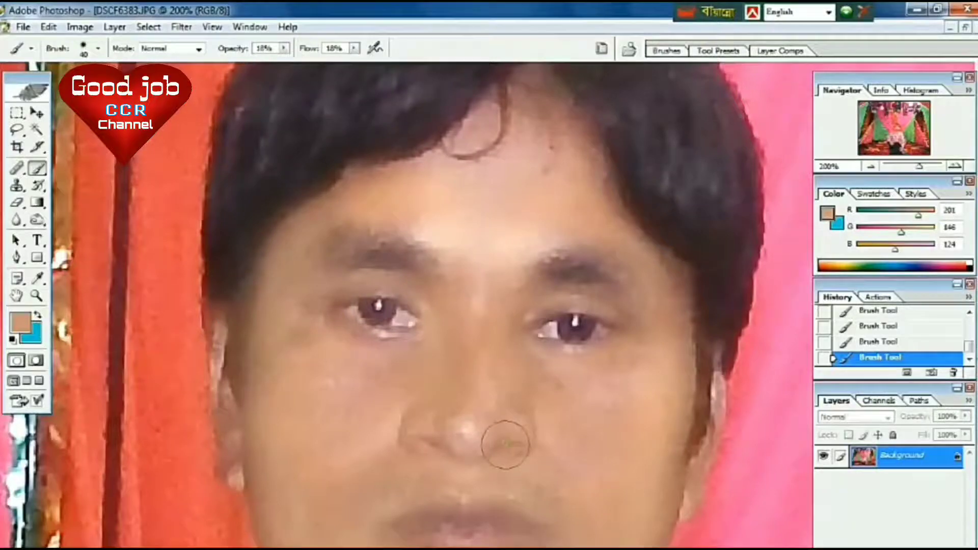
pyautogui.scroll(3, 394, 472)
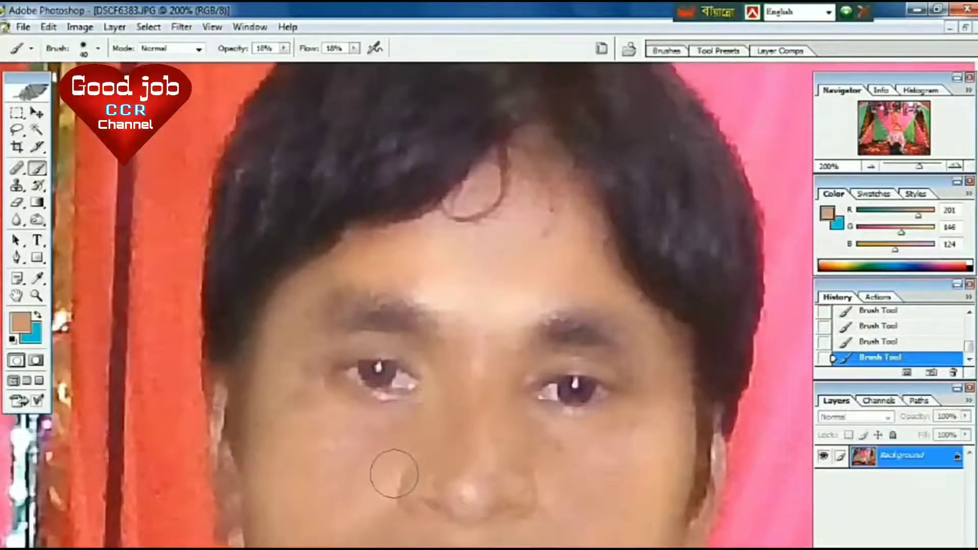
pyautogui.scroll(2, 394, 471)
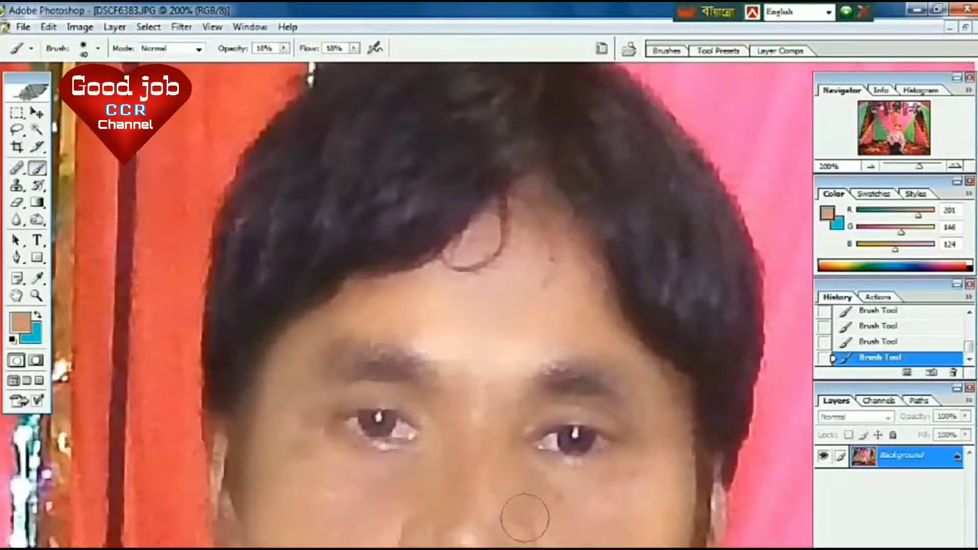
# Step: Darken both irises with the Burn Tool at Midtones, 50% exposure
pyautogui.click(37, 223)
pyautogui.click(72, 232)
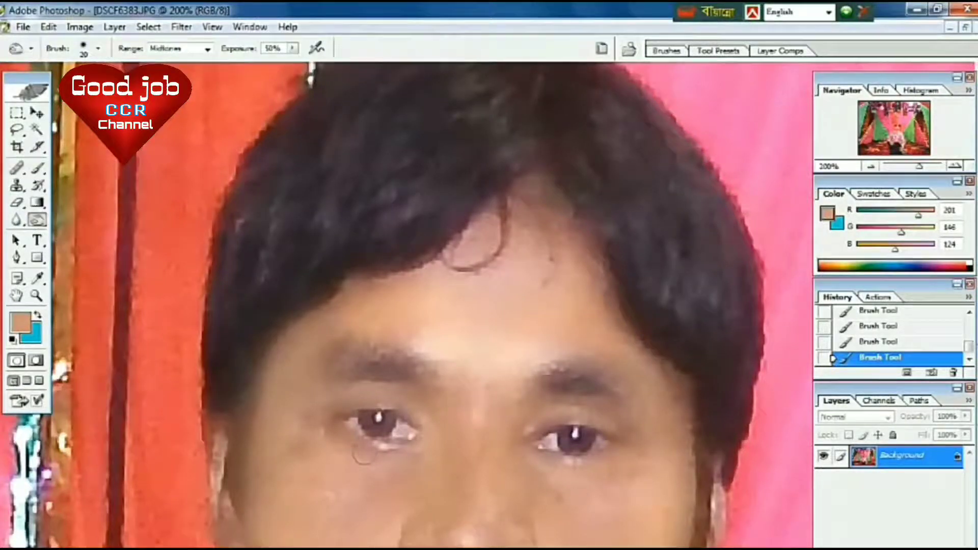
pyautogui.moveTo(378, 420); pyautogui.dragTo(378, 425)
pyautogui.click(378, 423)
pyautogui.click(378, 423)
pyautogui.press(']')
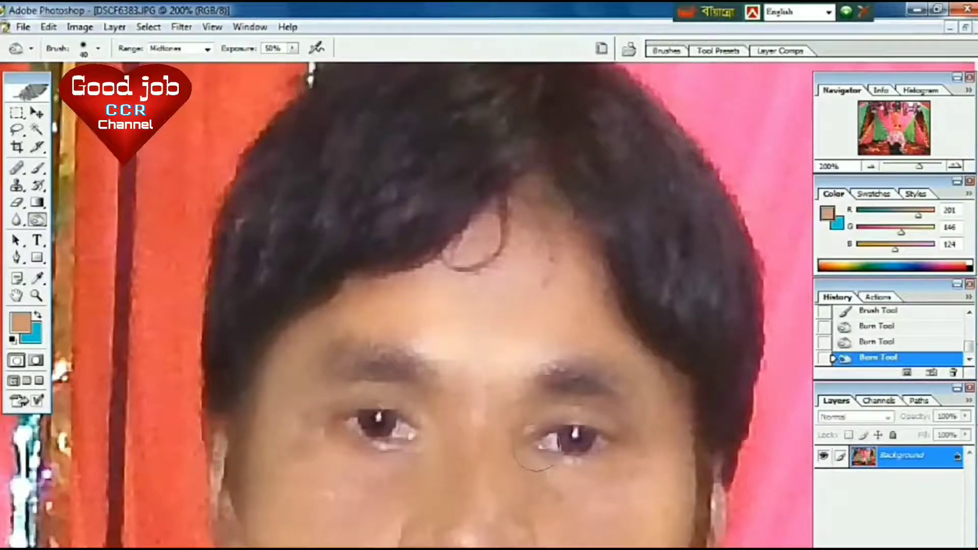
pyautogui.click(574, 437)
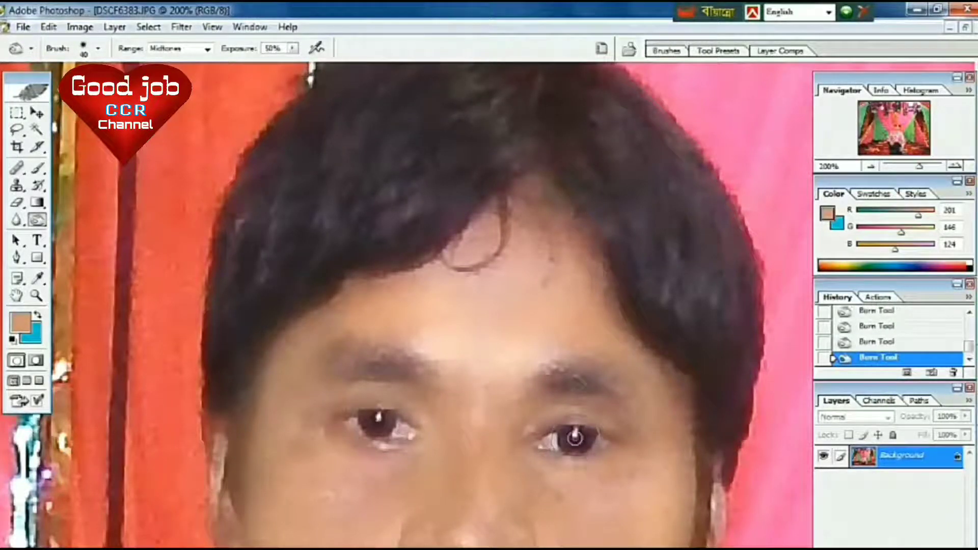
# Step: Burn the eyebrows, undoing the right-eyebrow strokes and keeping the darkened left eyebrow
pyautogui.moveTo(553, 373)
pyautogui.mouseDown()
pyautogui.moveTo(536, 372)
pyautogui.moveTo(594, 369)
pyautogui.mouseUp()
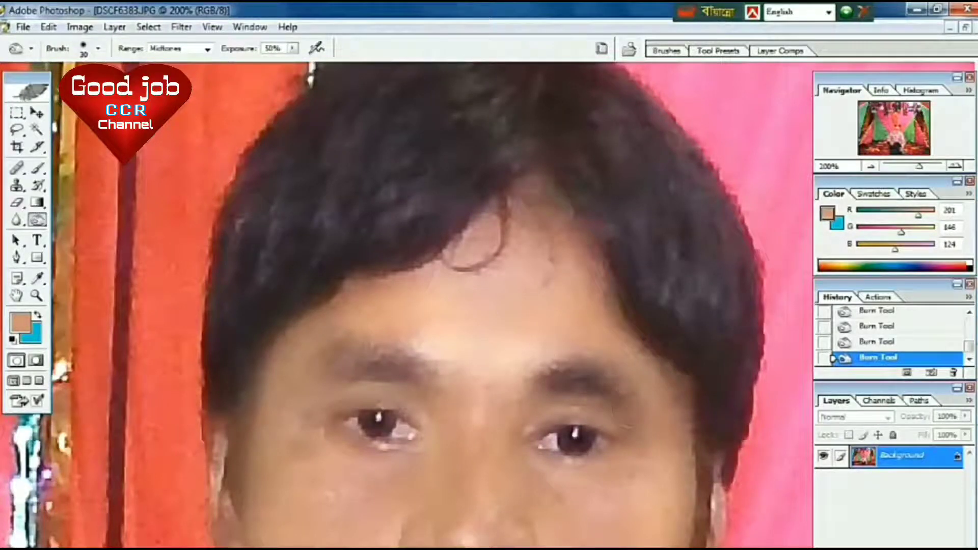
pyautogui.hotkey('ctrl', 'z')
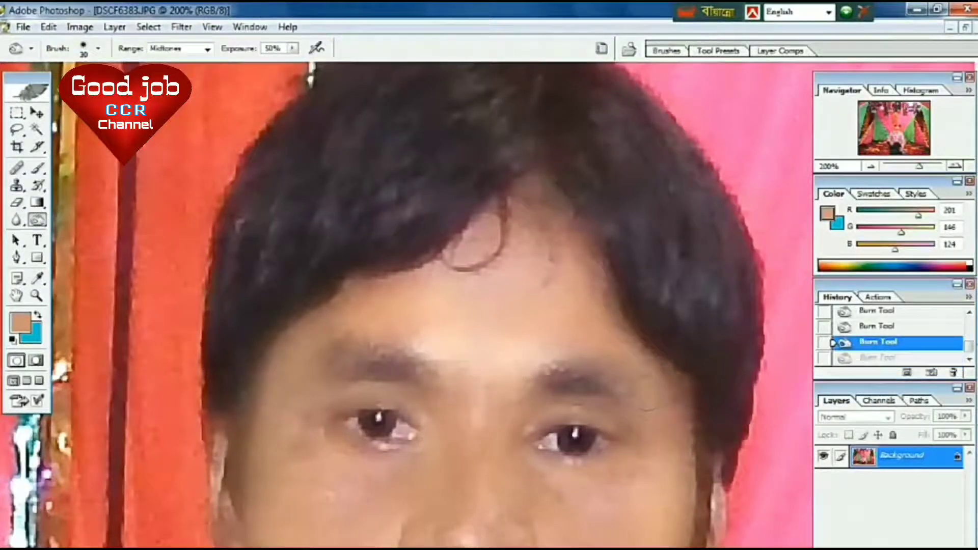
pyautogui.moveTo(606, 374); pyautogui.dragTo(529, 372)
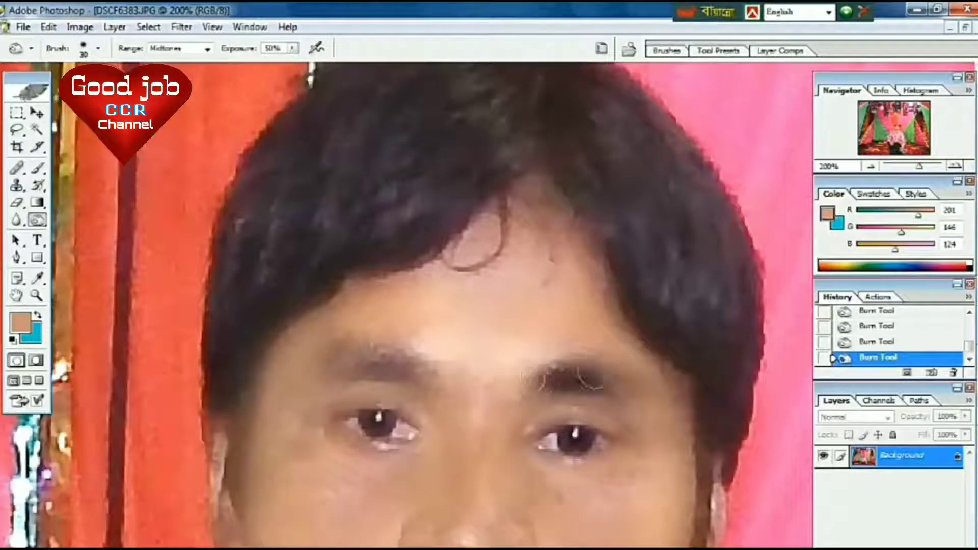
pyautogui.hotkey('ctrl', 'z')
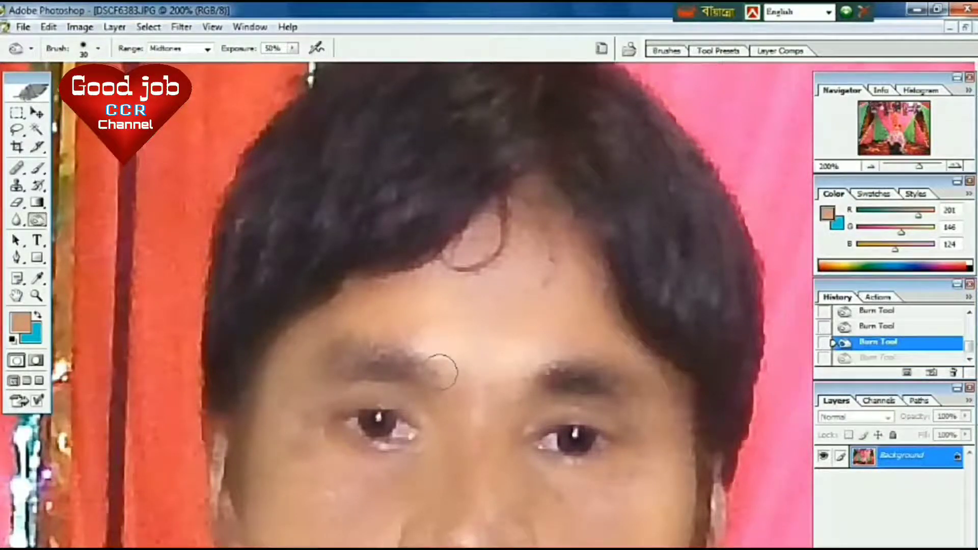
pyautogui.moveTo(425, 356); pyautogui.dragTo(306, 365)
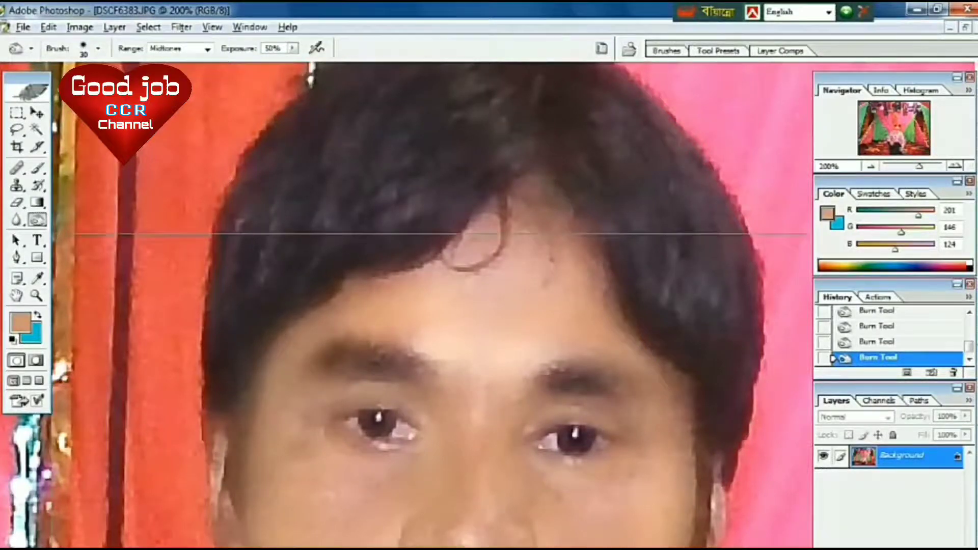
pyautogui.hotkey('ctrl', '-')
pyautogui.hotkey('ctrl', '-')
# Step: At 200% zoom, darken the hair across the crown with a size-70 Burn brush
pyautogui.scroll(2, 524, 428)
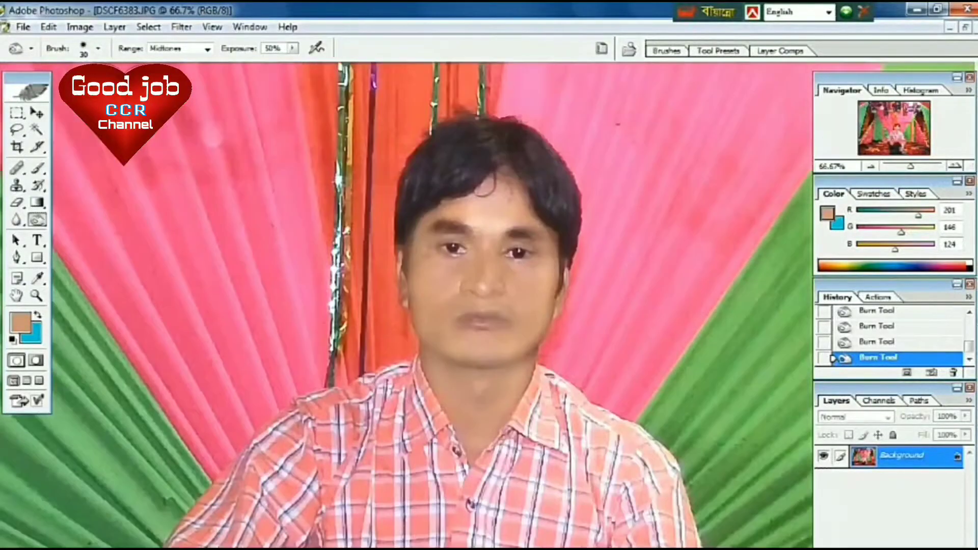
pyautogui.scroll(3, 525, 428)
pyautogui.scroll(3, 524, 428)
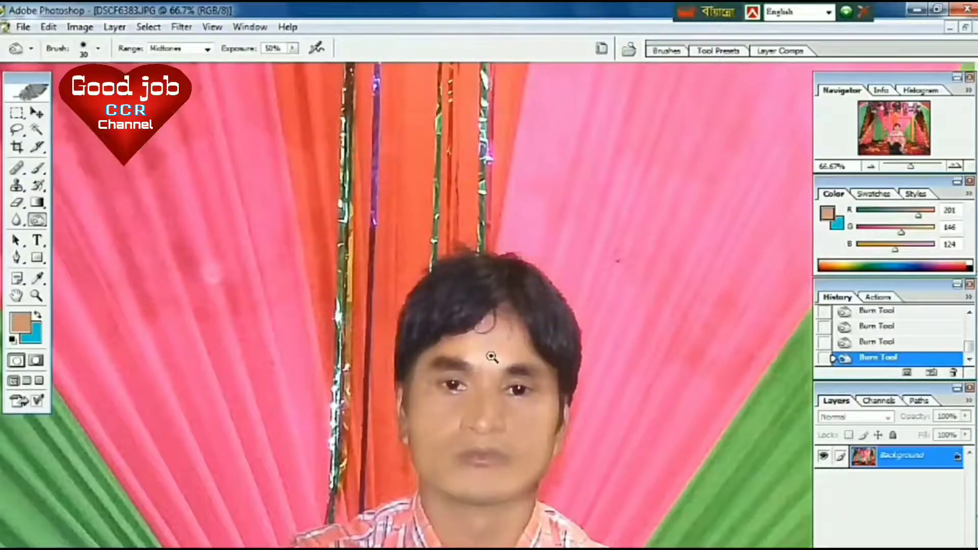
pyautogui.hotkey('ctrl', '+')
pyautogui.hotkey('ctrl', '+')
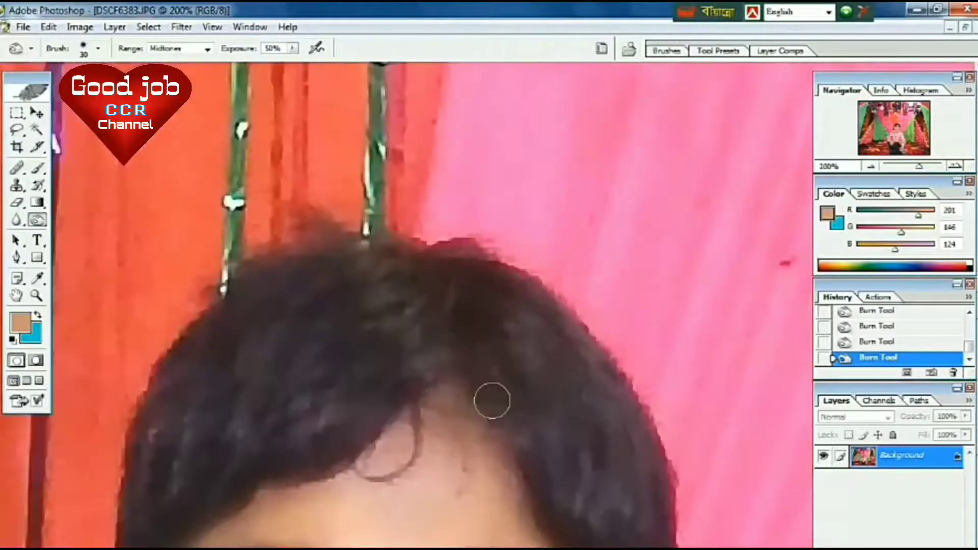
pyautogui.scroll(-1, 470, 414)
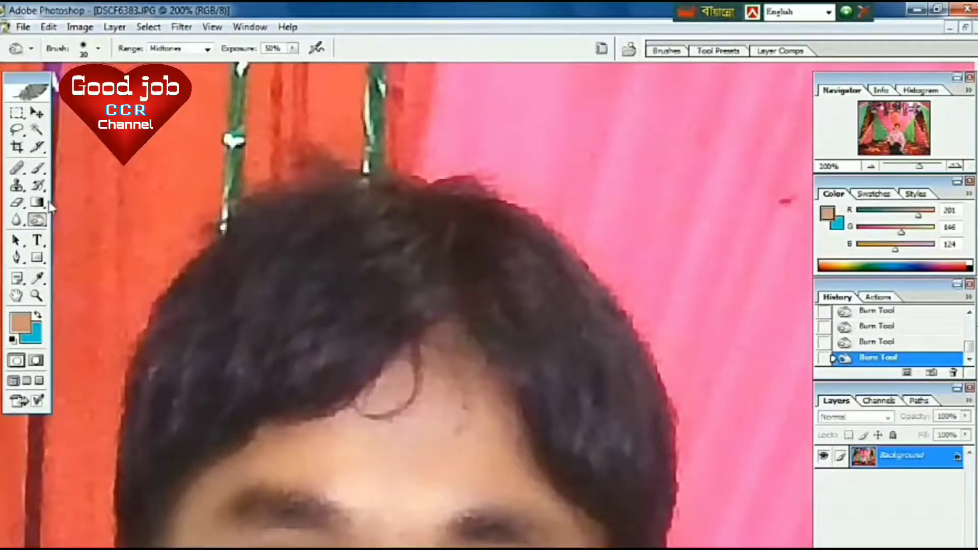
pyautogui.moveTo(38, 220); pyautogui.dragTo(66, 233)
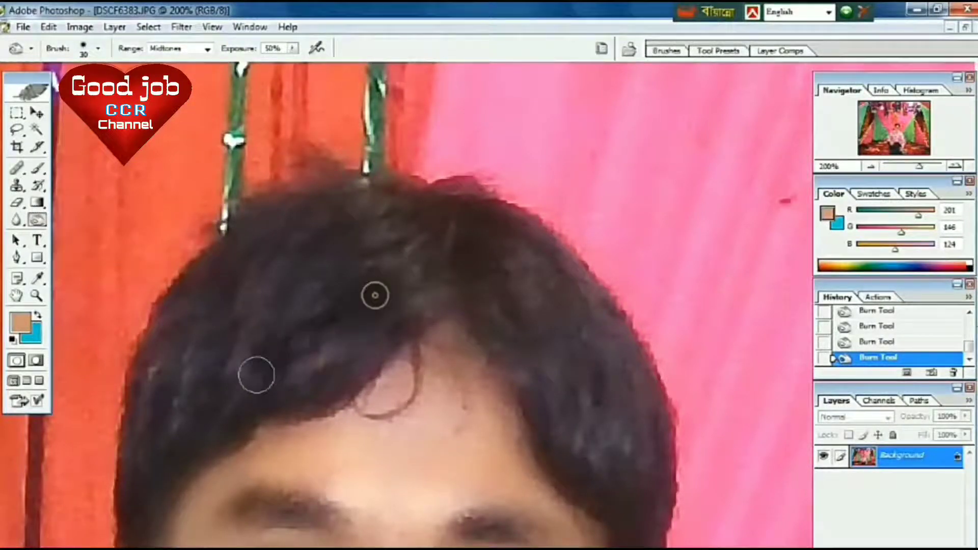
pyautogui.press(']')
pyautogui.press(']')
pyautogui.press(']')
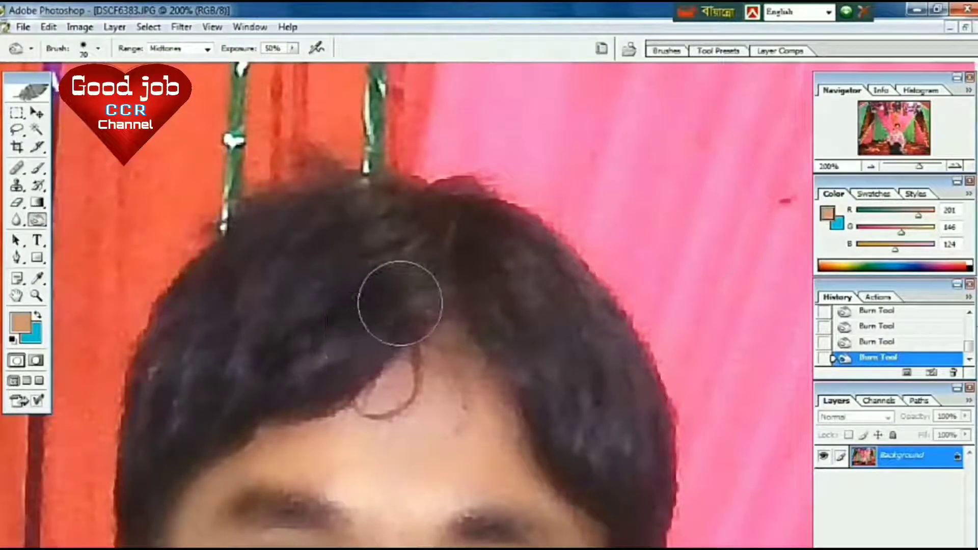
pyautogui.moveTo(234, 398)
pyautogui.mouseDown()
pyautogui.moveTo(189, 417)
pyautogui.moveTo(149, 381)
pyautogui.moveTo(105, 507)
pyautogui.mouseUp()
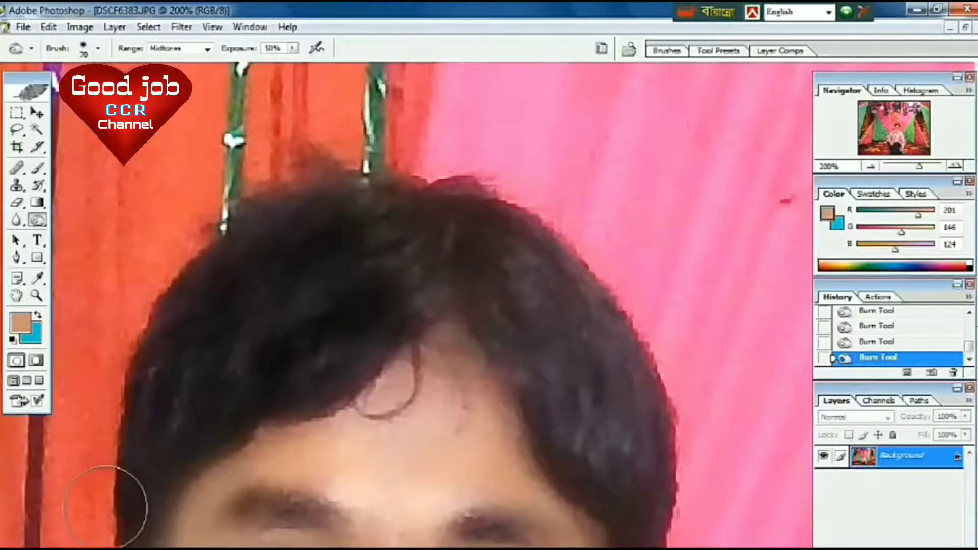
pyautogui.moveTo(106, 507)
pyautogui.mouseDown()
pyautogui.moveTo(134, 484)
pyautogui.moveTo(171, 389)
pyautogui.moveTo(212, 398)
pyautogui.moveTo(229, 417)
pyautogui.mouseUp()
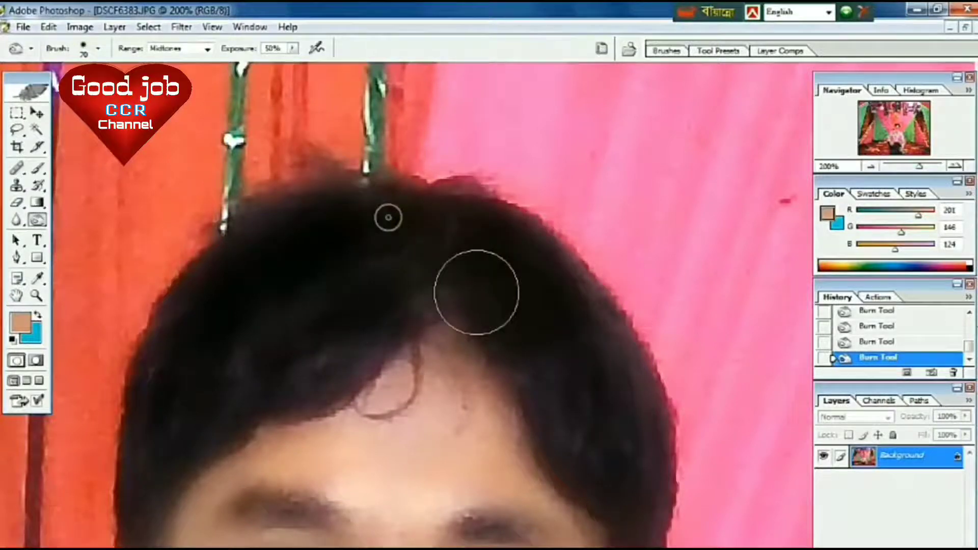
# Step: Burn the sideburn beside the cheek and the temple hair with a 30–40 brush
pyautogui.scroll(-3, 475, 288)
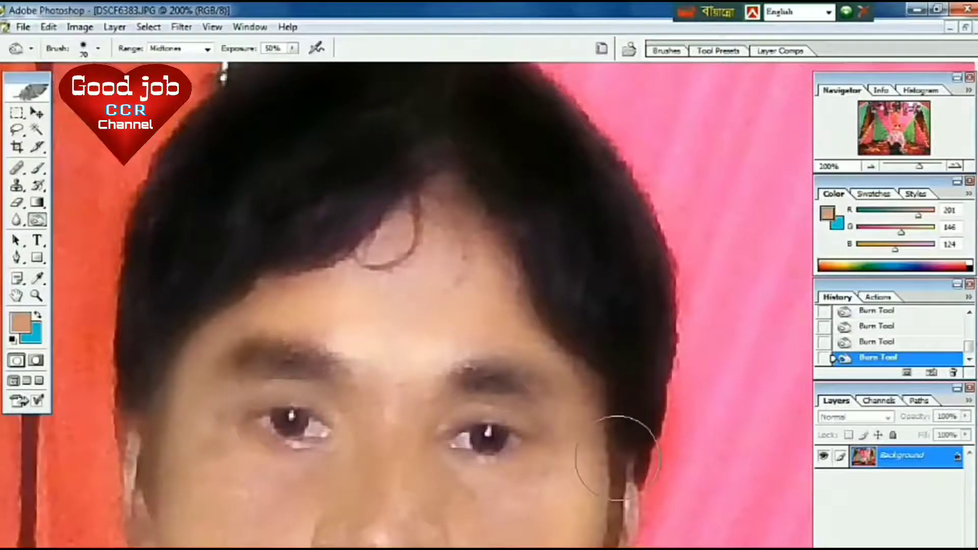
pyautogui.press('[')
pyautogui.press('[')
pyautogui.press('[')
pyautogui.press('[')
pyautogui.press('[')
pyautogui.press('[')
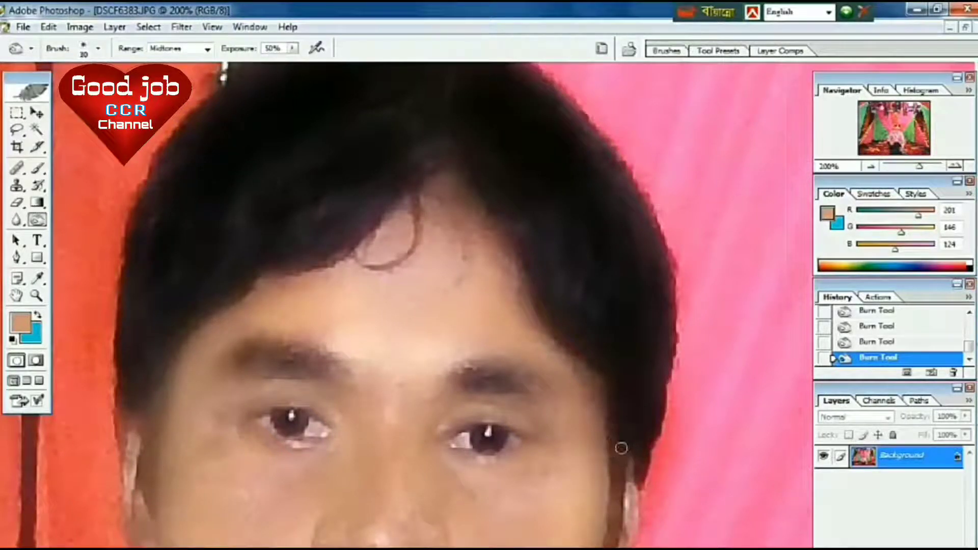
pyautogui.moveTo(620, 461); pyautogui.dragTo(625, 442)
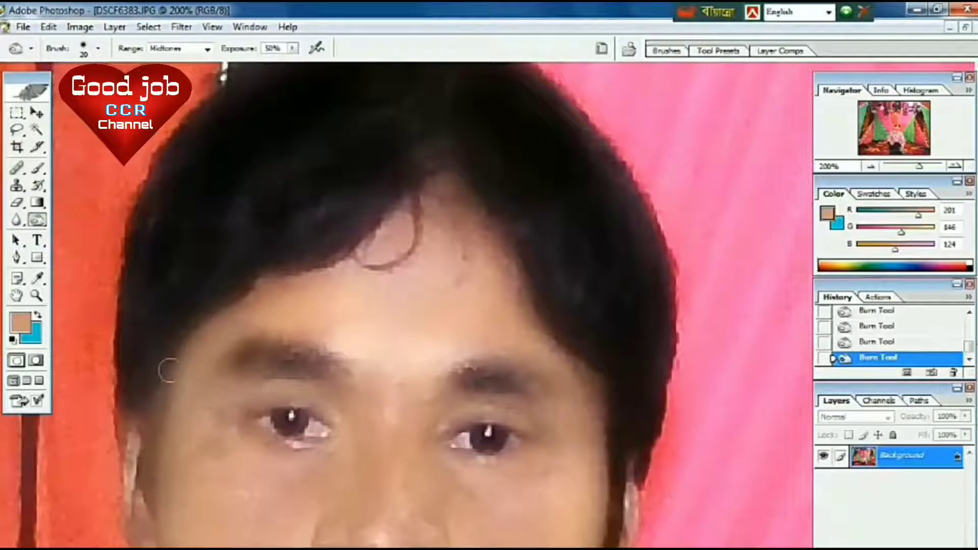
pyautogui.press(']')
pyautogui.press(']')
pyautogui.press('[')
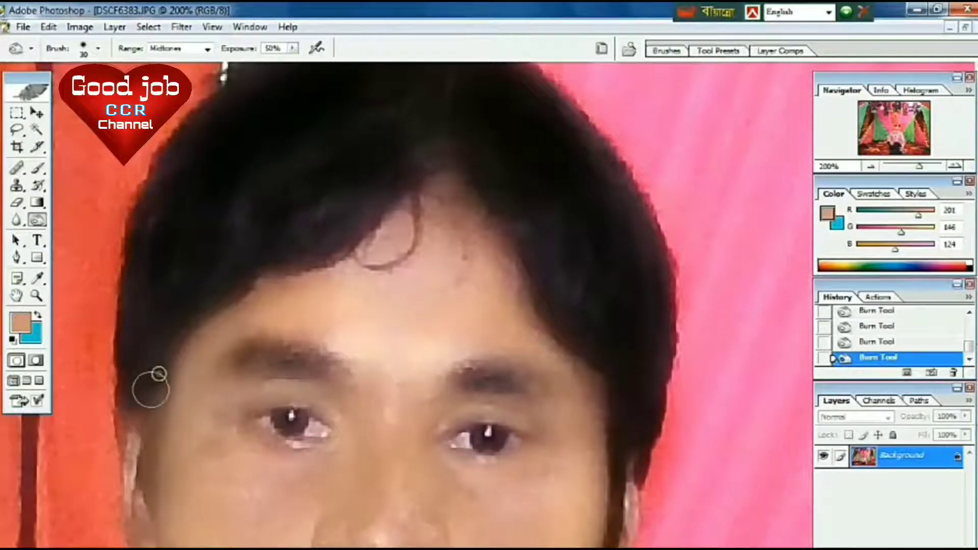
pyautogui.moveTo(148, 384); pyautogui.dragTo(145, 509)
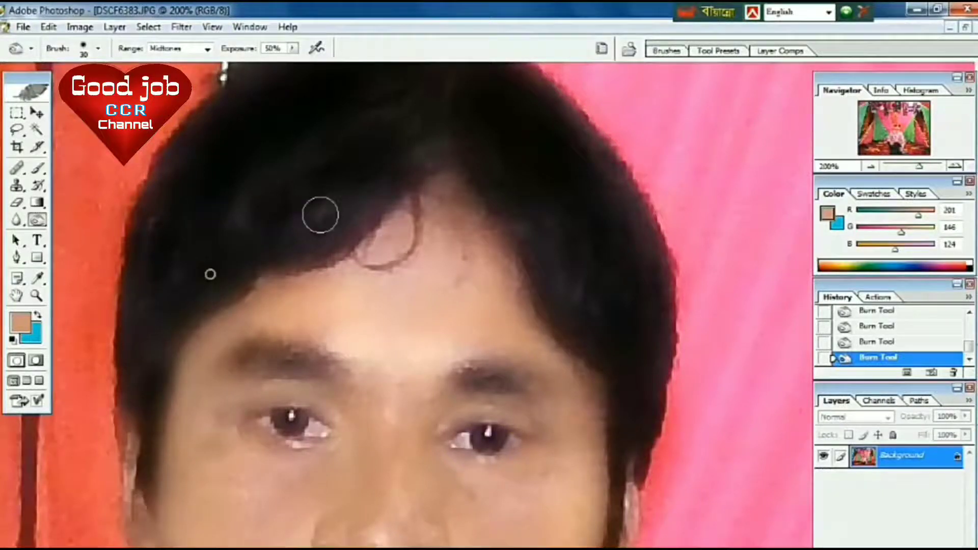
# Step: Darken the curled strand over the forehead with a size-10 Burn brush
pyautogui.press('[')
pyautogui.press('[')
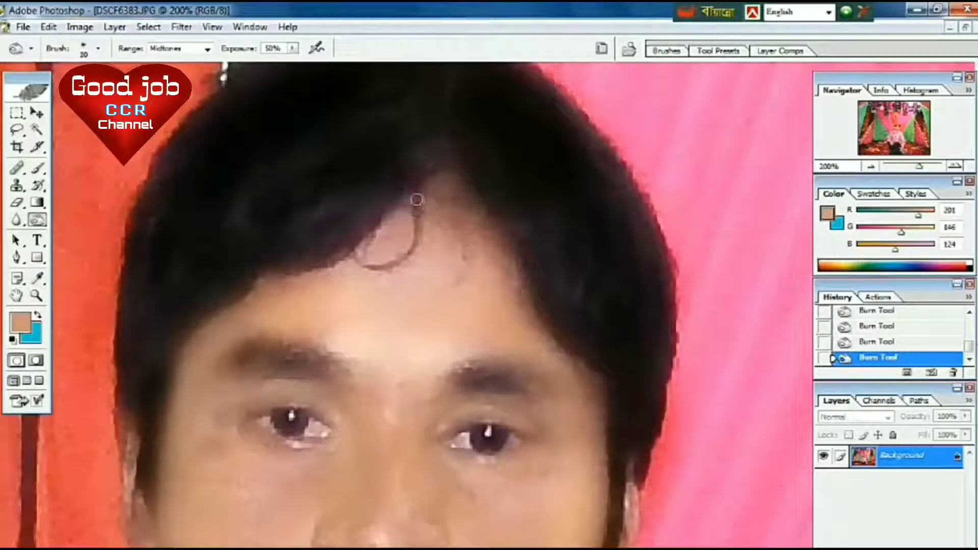
pyautogui.moveTo(415, 206)
pyautogui.mouseDown()
pyautogui.moveTo(415, 260)
pyautogui.moveTo(360, 266)
pyautogui.mouseUp()
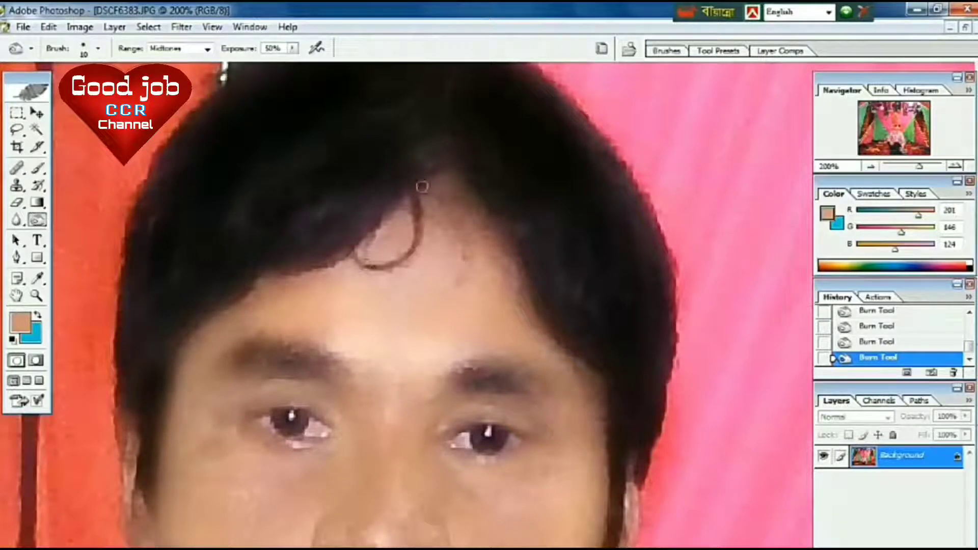
pyautogui.moveTo(422, 185); pyautogui.dragTo(410, 252)
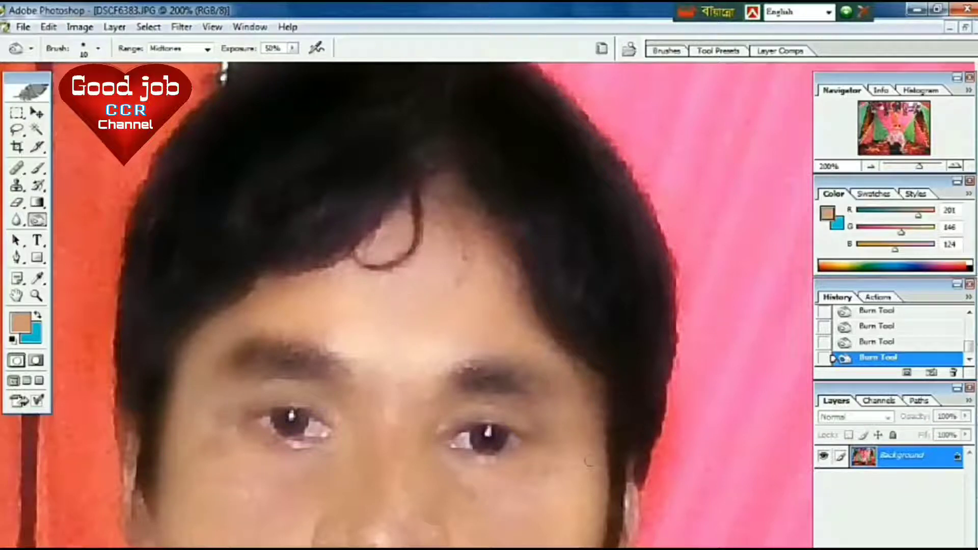
# Step: Zoom out to 16.7% to fit the whole photo, then launch Noiseware with Ctrl+F
pyautogui.keyDown('alt'); pyautogui.click(541, 439); pyautogui.keyUp('alt')
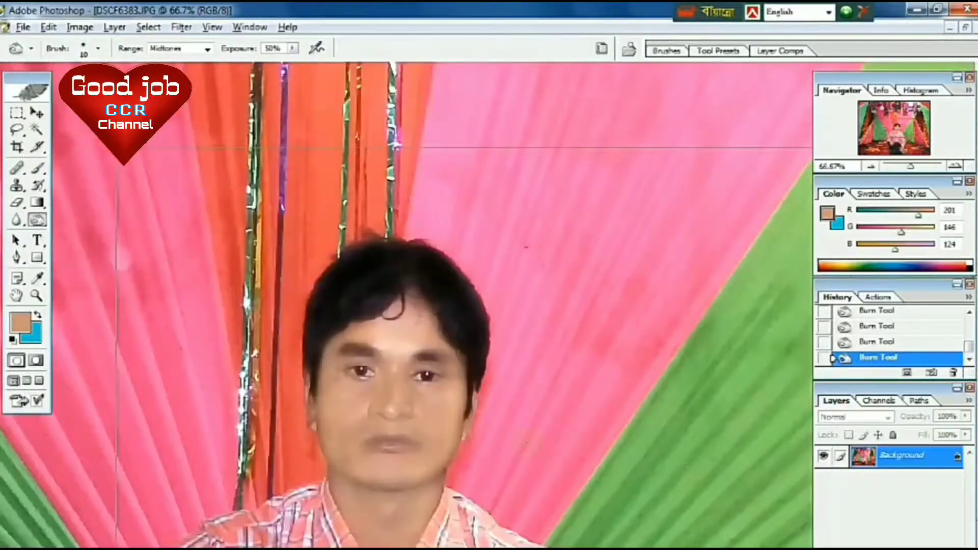
pyautogui.keyDown('alt'); pyautogui.click(541, 439); pyautogui.keyUp('alt')
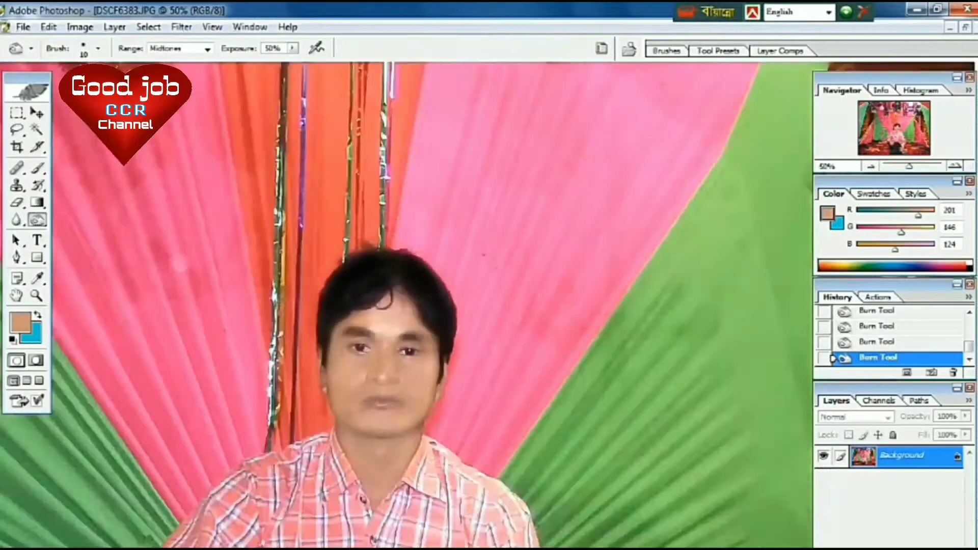
pyautogui.keyDown('alt'); pyautogui.click(479, 436); pyautogui.keyUp('alt')
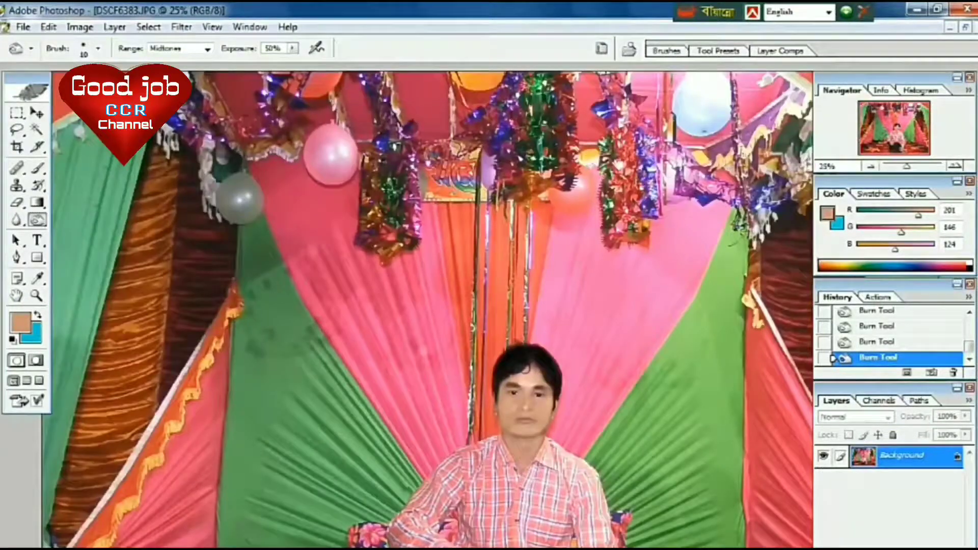
pyautogui.keyDown('alt'); pyautogui.click(520, 474); pyautogui.keyUp('alt')
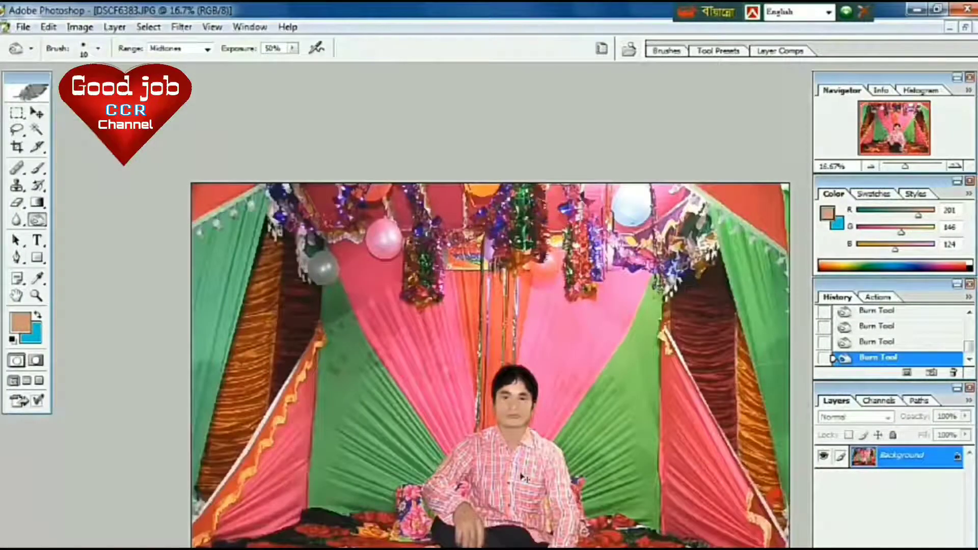
pyautogui.hotkey('ctrl', 'f')
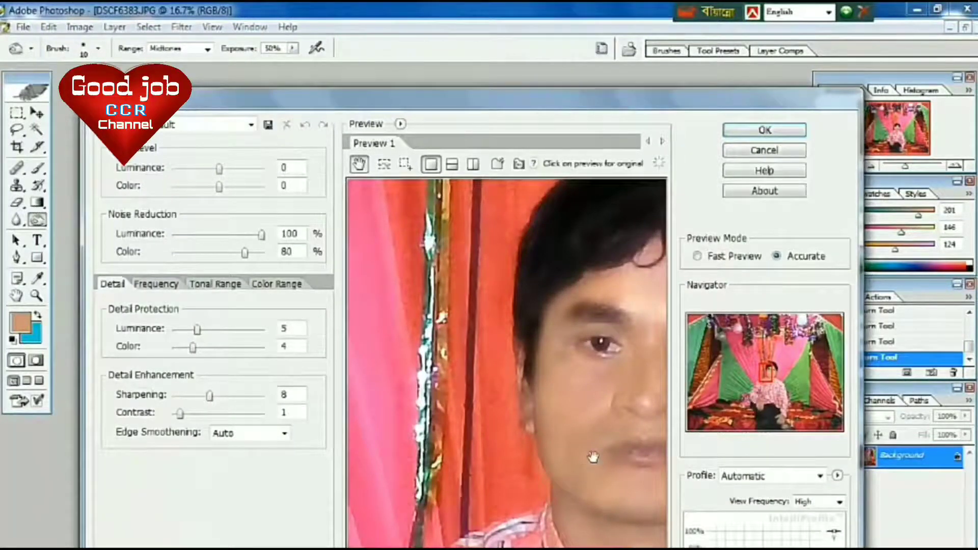
# Step: Check the face in the Noiseware preview and apply Luminance 100%, Color 80% noise reduction
pyautogui.moveTo(621, 448)
pyautogui.mouseDown()
pyautogui.moveTo(500, 437)
pyautogui.moveTo(542, 489)
pyautogui.mouseUp()
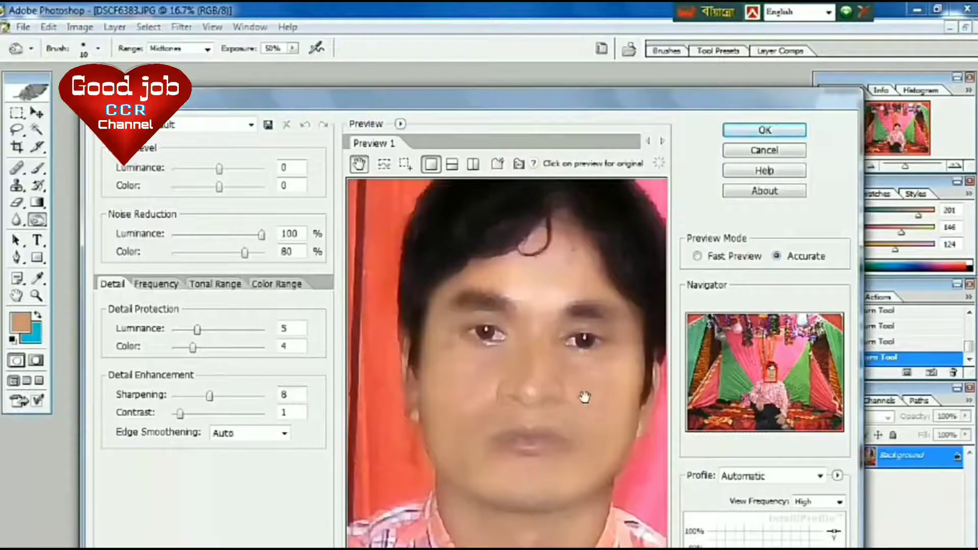
pyautogui.click(765, 130)
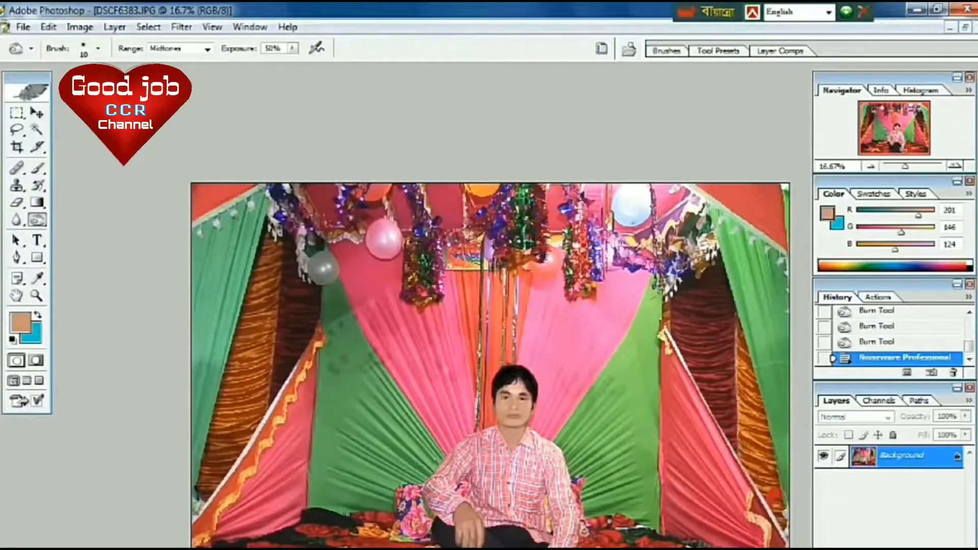
# Step: Zoom in on the man's face and back out to the whole photo to inspect the noise-reduced result
pyautogui.moveTo(905, 166); pyautogui.dragTo(907, 166)
pyautogui.scroll(-3, 408, 306)
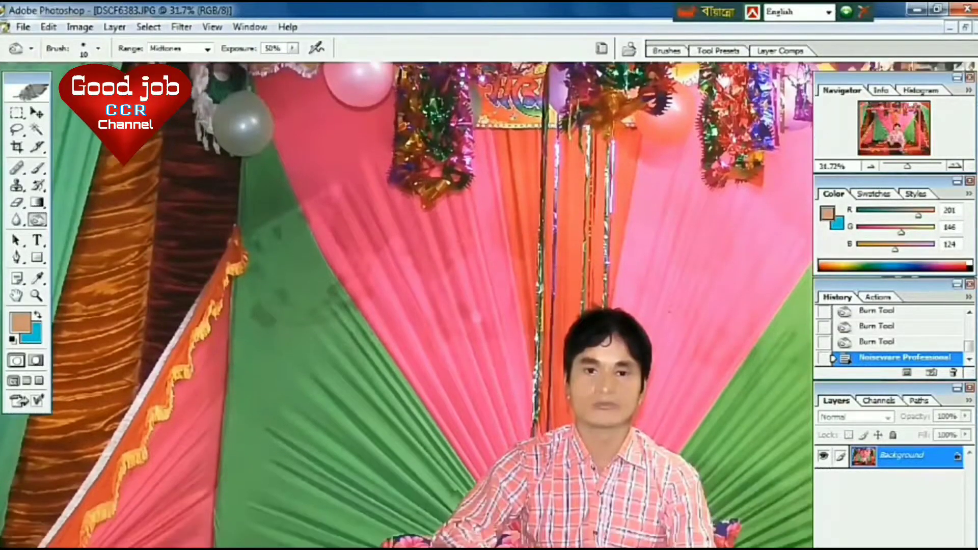
pyautogui.scroll(-1, 407, 305)
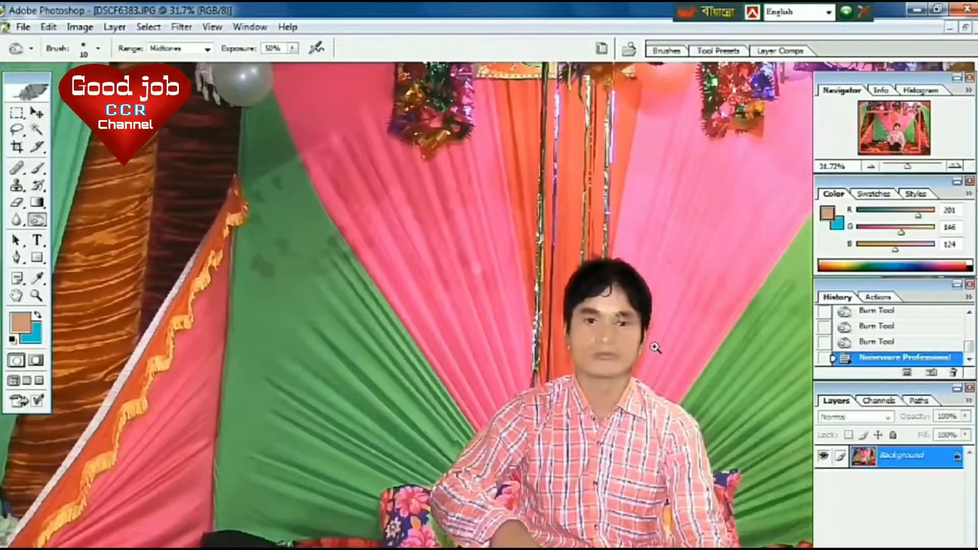
pyautogui.click(616, 318)
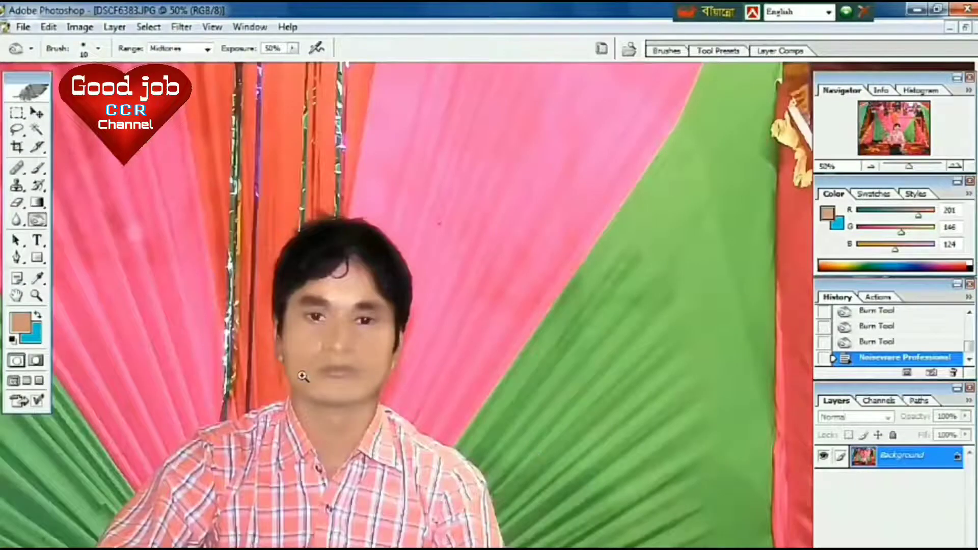
pyautogui.click(343, 395)
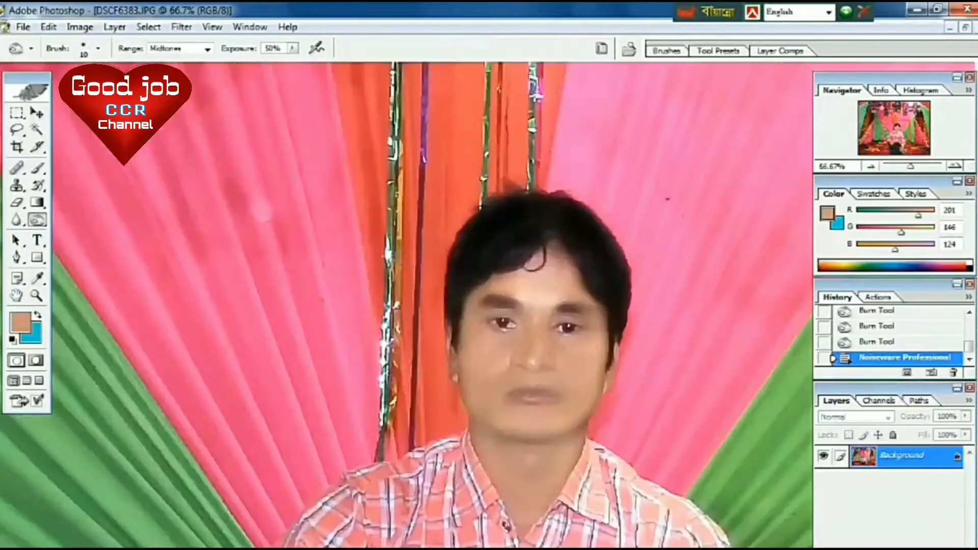
pyautogui.keyDown('ctrl'); pyautogui.keyDown('alt'); pyautogui.click(533, 427); pyautogui.keyUp('alt'); pyautogui.keyUp('ctrl')
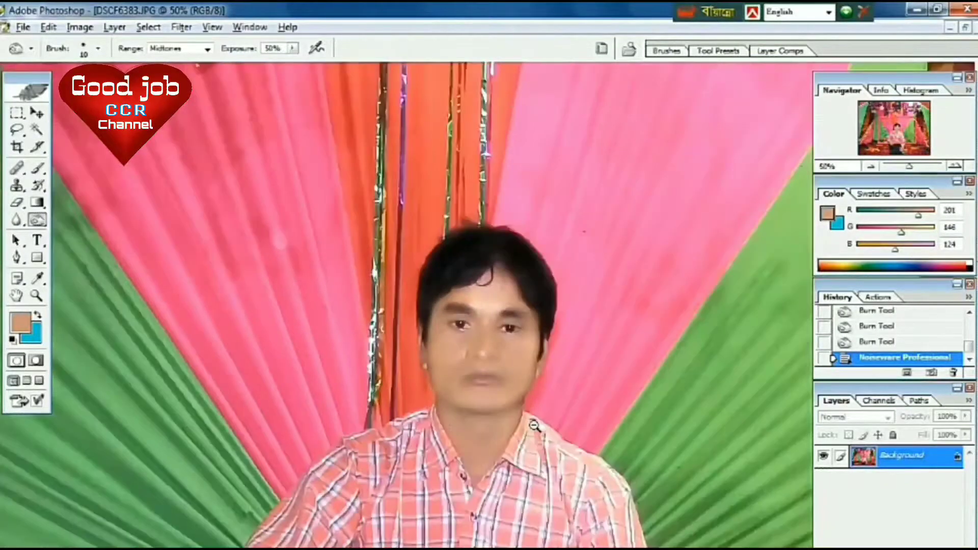
pyautogui.keyDown('ctrl'); pyautogui.keyDown('alt'); pyautogui.click(533, 427); pyautogui.keyUp('alt'); pyautogui.keyUp('ctrl')
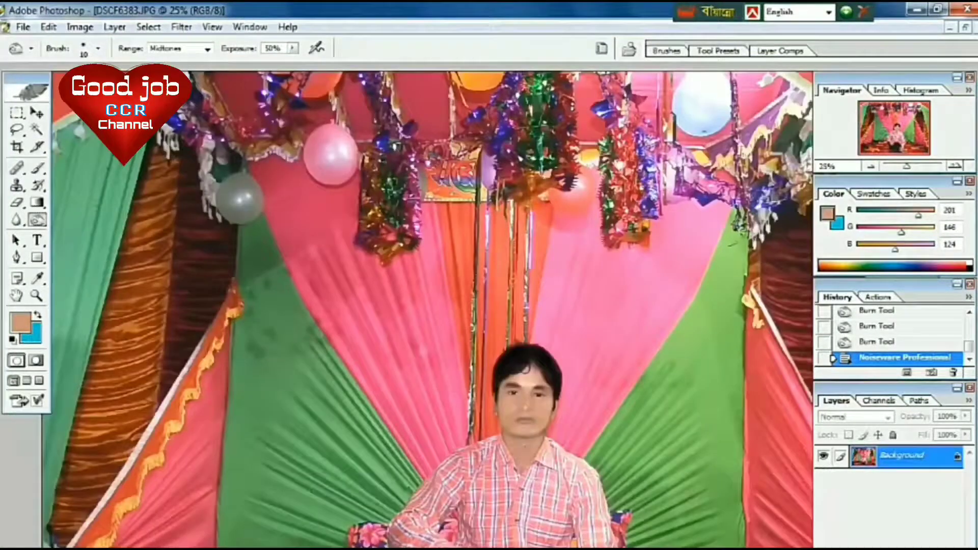
pyautogui.keyDown('ctrl'); pyautogui.keyDown('alt'); pyautogui.click(506, 478); pyautogui.keyUp('alt'); pyautogui.keyUp('ctrl')
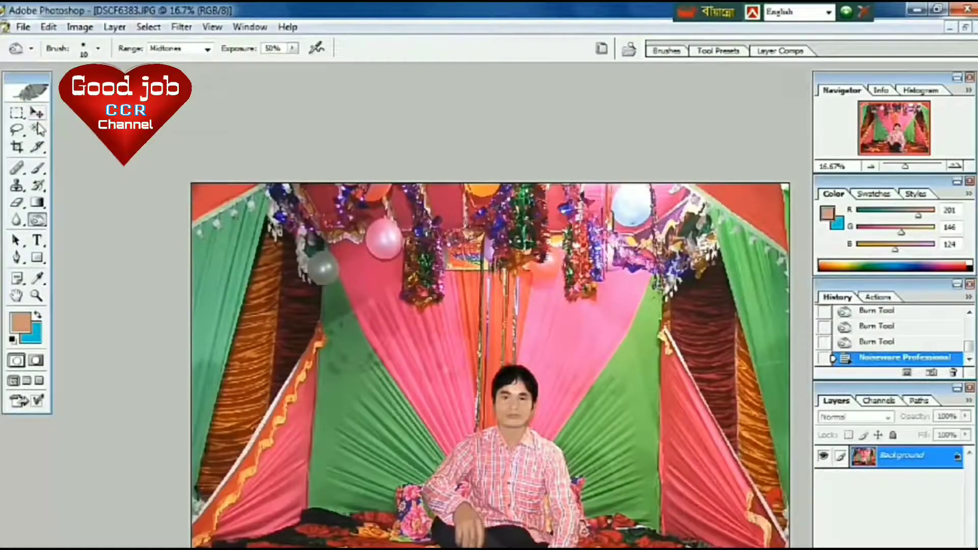
# Step: Pick the Magic Wand tool and zoom and pan until the man's face and shirt fill the view
pyautogui.click(36, 130)
pyautogui.moveTo(905, 166); pyautogui.dragTo(910, 166)
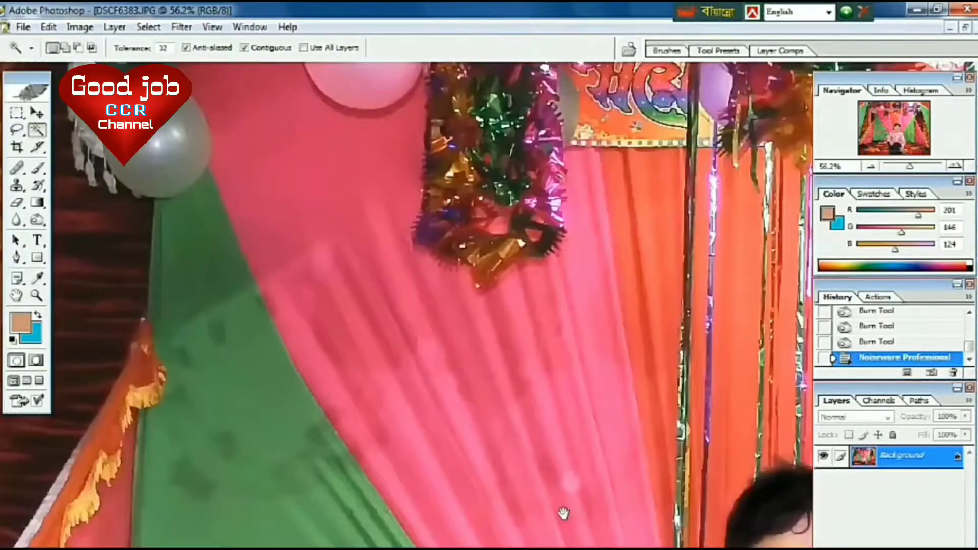
pyautogui.moveTo(414, 388); pyautogui.dragTo(301, 303)
pyautogui.moveTo(548, 420)
pyautogui.mouseDown()
pyautogui.moveTo(525, 393)
pyautogui.moveTo(487, 403)
pyautogui.mouseUp()
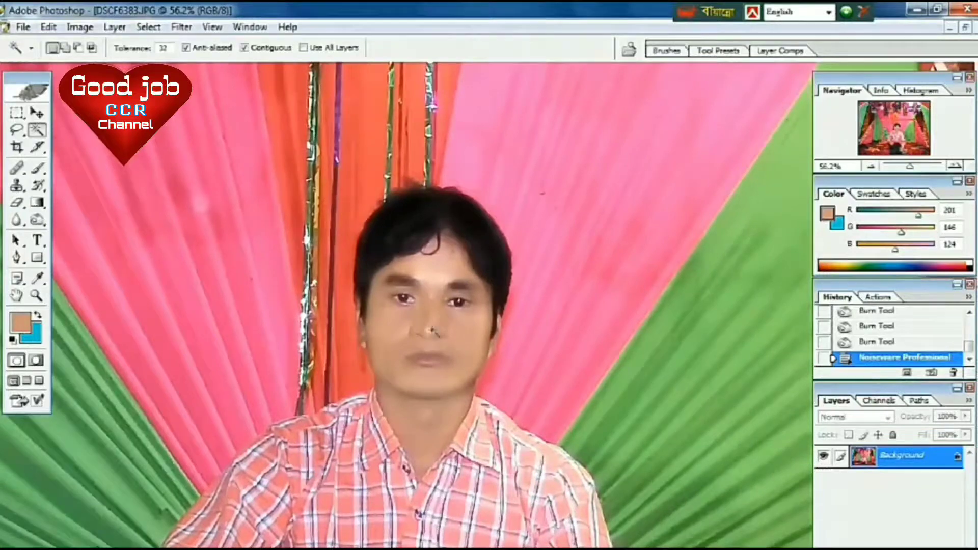
# Step: Magic Wand-select the man's face skin, adding the forehead, cheek and neck
pyautogui.click(433, 331)
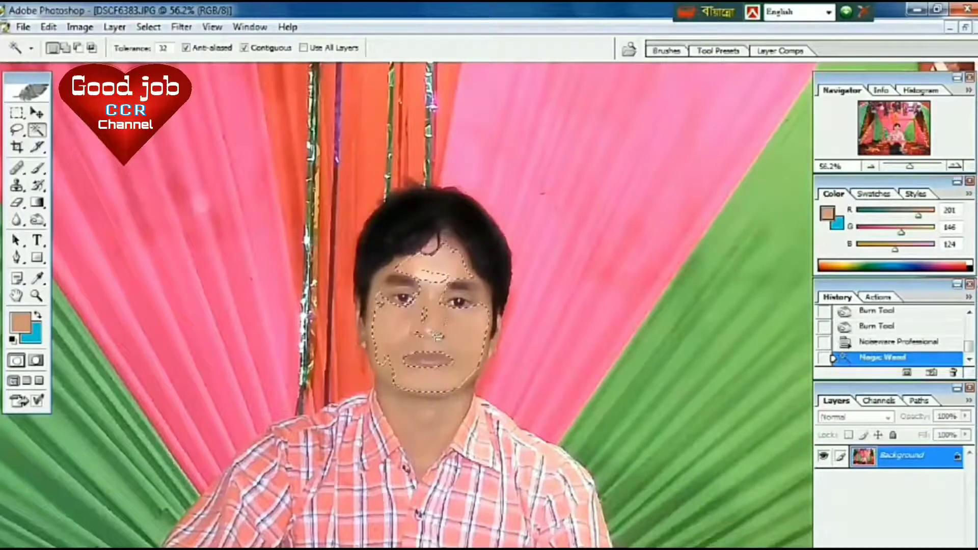
pyautogui.keyDown('shift'); pyautogui.click(434, 268); pyautogui.keyUp('shift')
pyautogui.keyDown('shift'); pyautogui.click(391, 291); pyautogui.keyUp('shift')
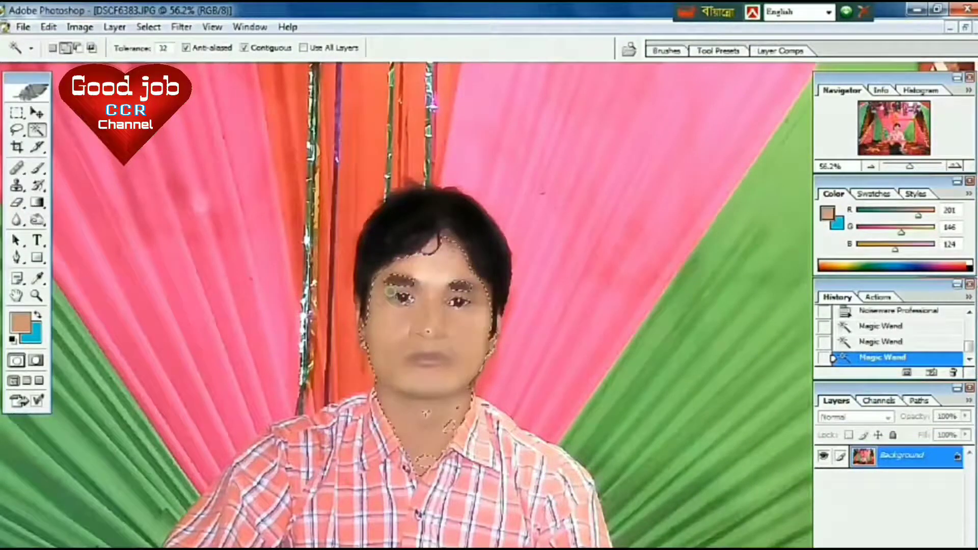
pyautogui.keyDown('shift'); pyautogui.click(432, 435); pyautogui.keyUp('shift')
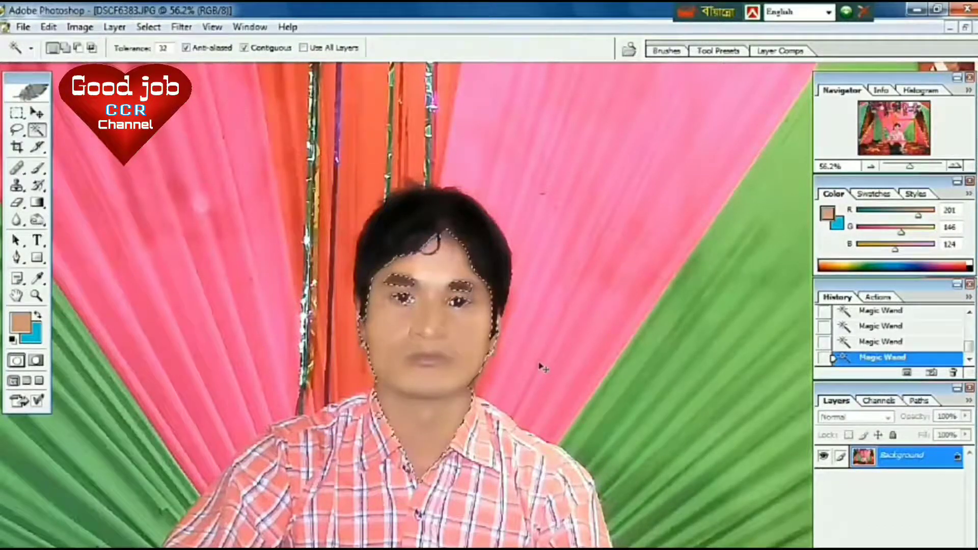
# Step: Brighten the selected skin slightly with a Curves adjustment, after trying and undoing a layer copy
pyautogui.hotkey('ctrl', 'j')
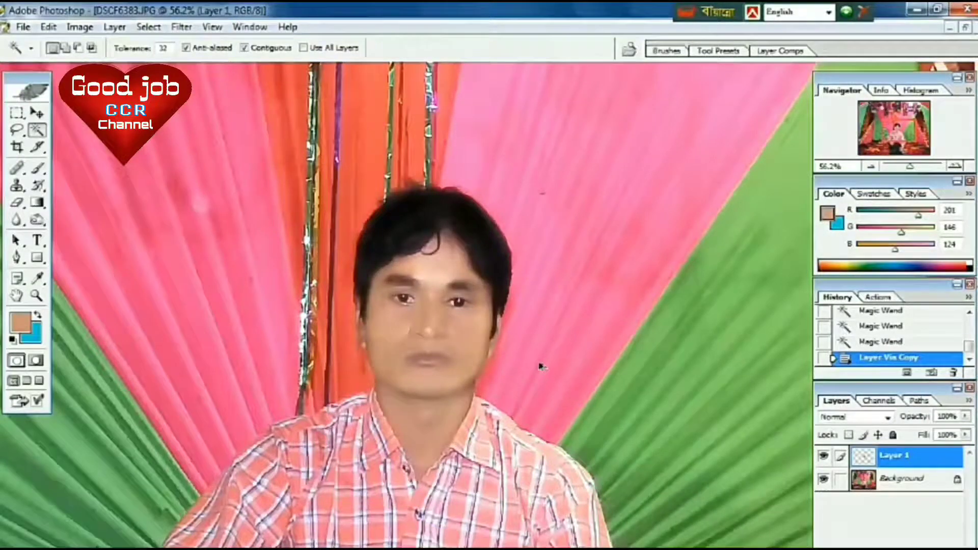
pyautogui.hotkey('ctrl', 'z')
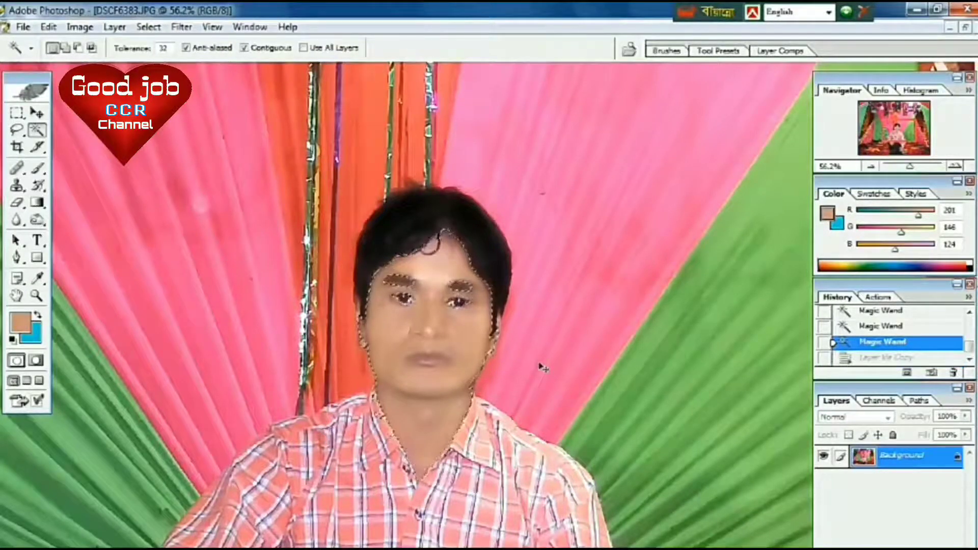
pyautogui.hotkey('ctrl', 'm')
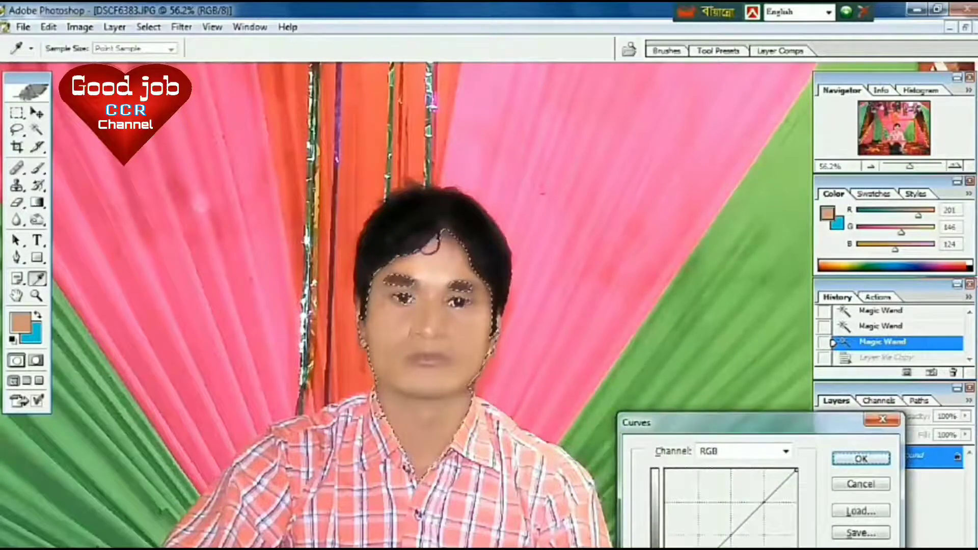
pyautogui.moveTo(731, 533); pyautogui.dragTo(732, 529)
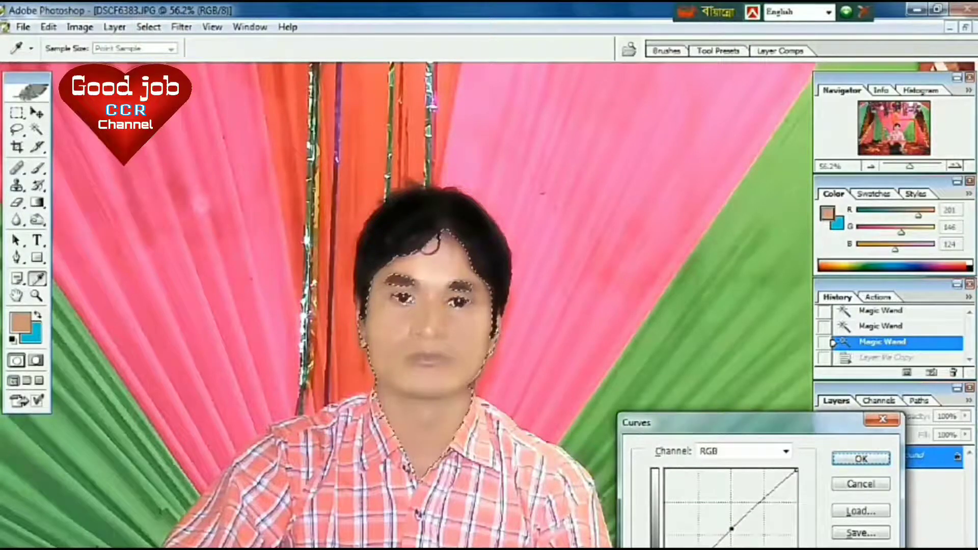
pyautogui.moveTo(731, 529); pyautogui.dragTo(730, 525)
# Step: Confirm the face Curves, try a backdrop selection, deselect it, and fit the photo on screen
pyautogui.click(861, 459)
pyautogui.press('w')
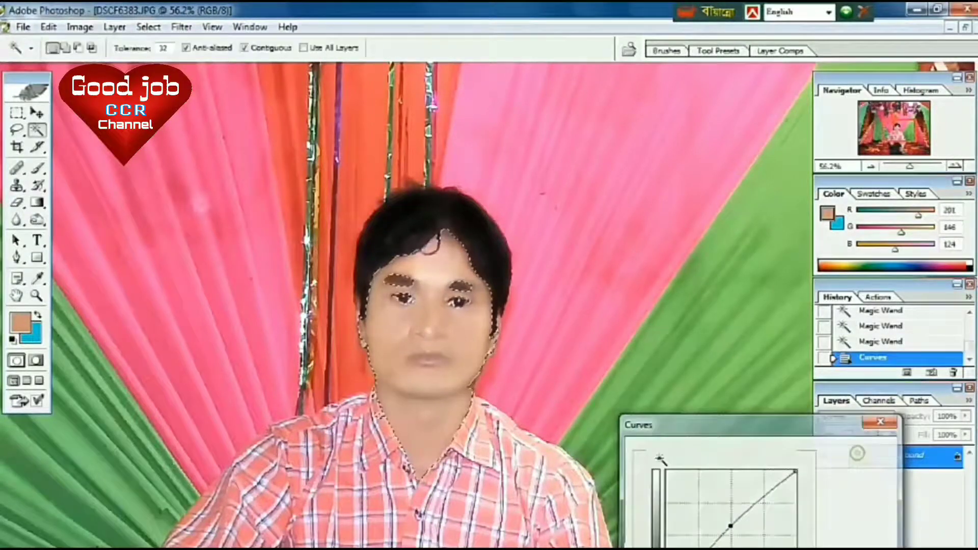
pyautogui.click(713, 357)
pyautogui.click(557, 397)
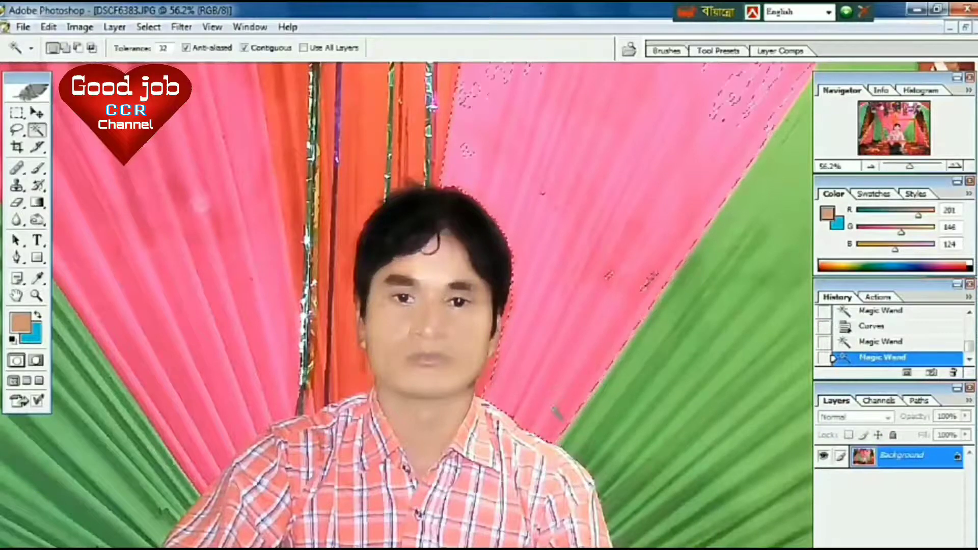
pyautogui.hotkey('ctrl', 'd')
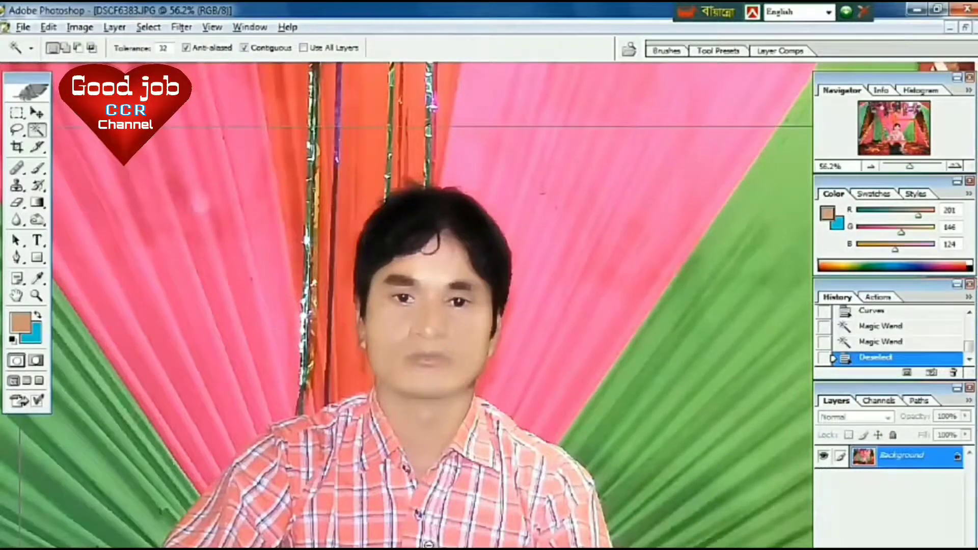
pyautogui.hotkey('ctrl', '-')
pyautogui.hotkey('ctrl', '-')
pyautogui.hotkey('ctrl', '-')
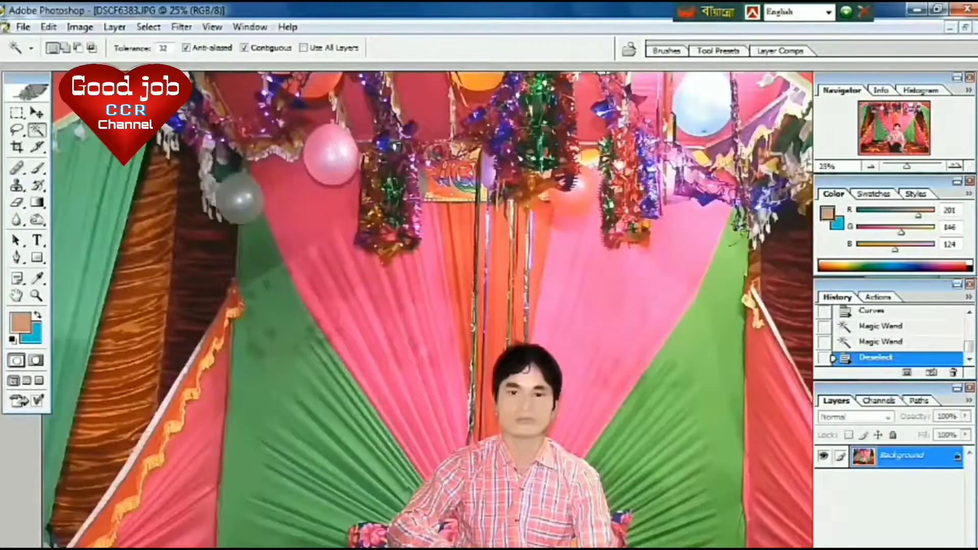
pyautogui.hotkey('ctrl', '-')
pyautogui.hotkey('ctrl', '0')
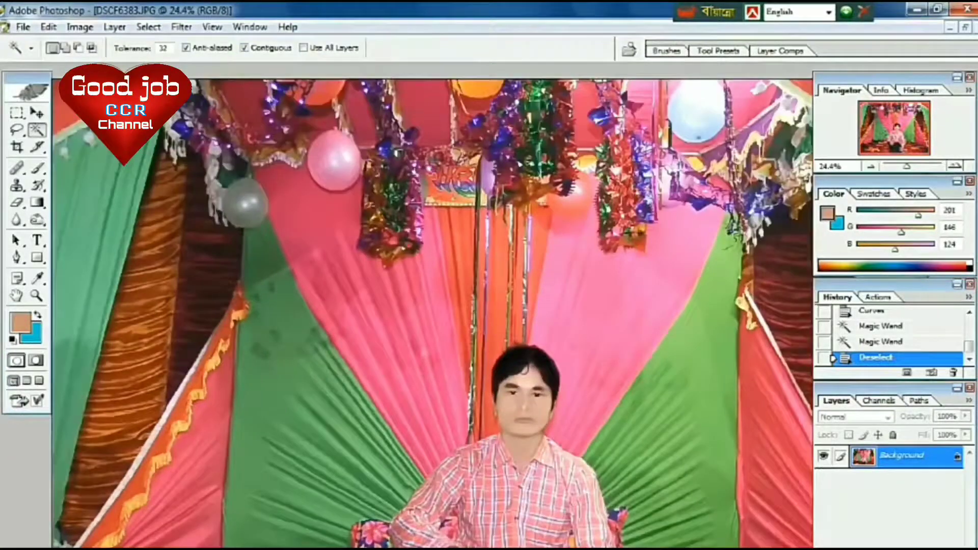
# Step: Magic Wand-select several backdrop areas in Add mode and brighten them with Curves
pyautogui.click(662, 357)
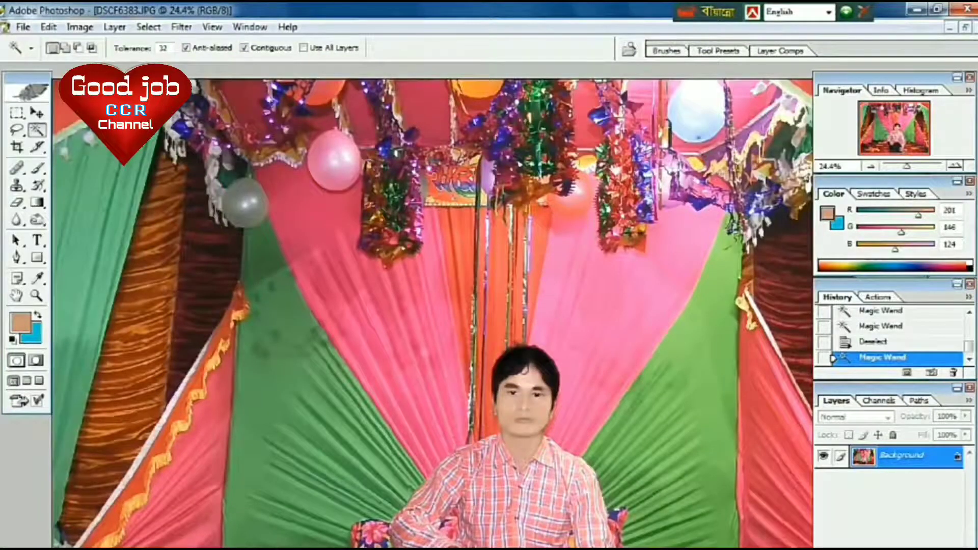
pyautogui.click(66, 48)
pyautogui.click(662, 382)
pyautogui.click(662, 382)
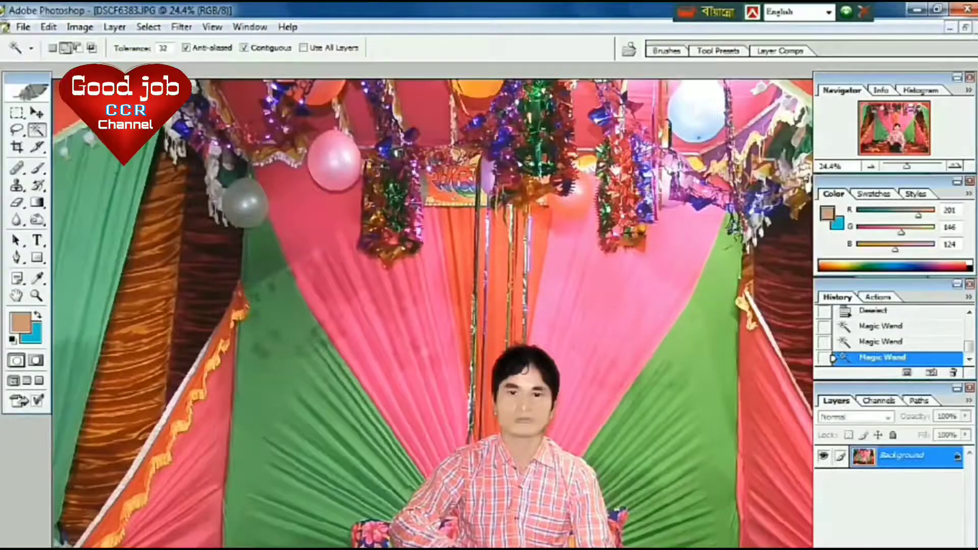
pyautogui.click(306, 356)
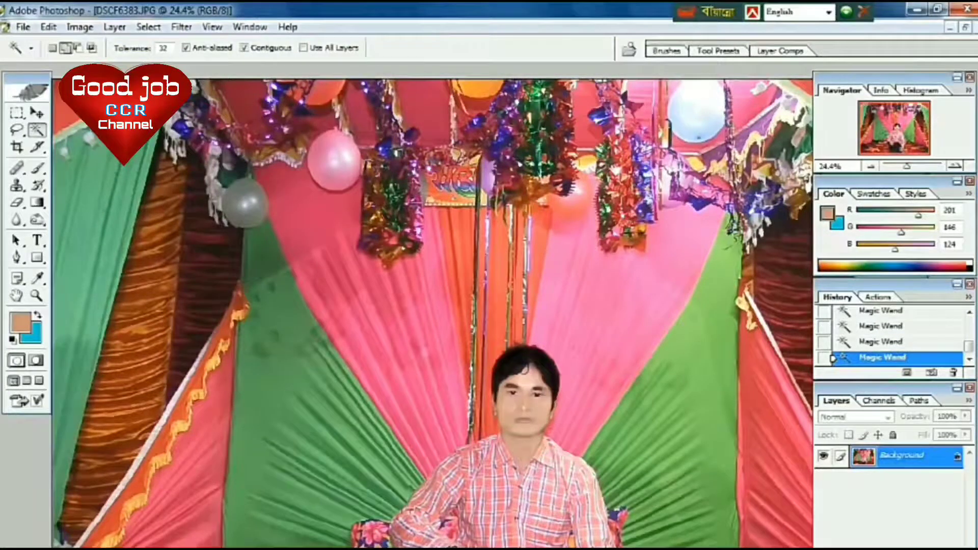
pyautogui.press('shift')
pyautogui.hotkey('ctrl', 'm')
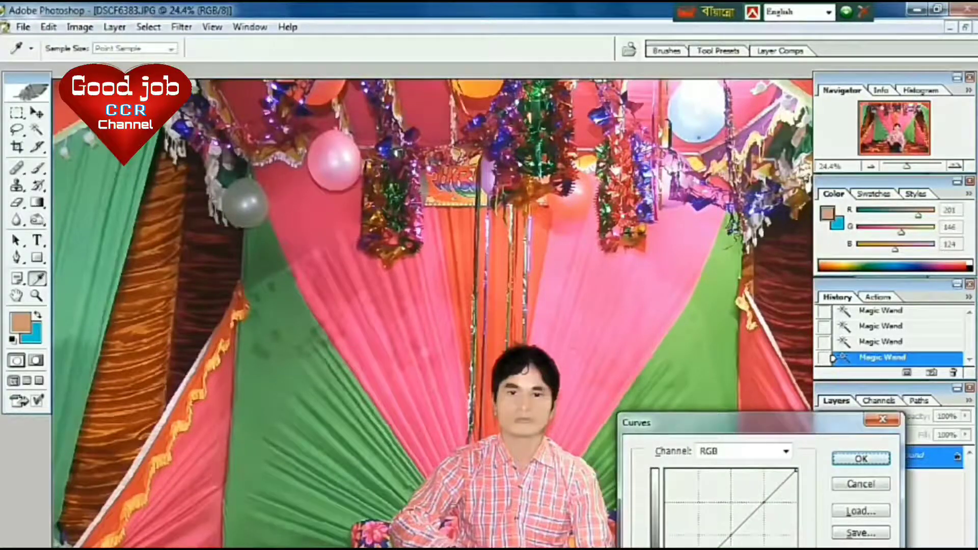
pyautogui.moveTo(731, 535); pyautogui.dragTo(731, 530)
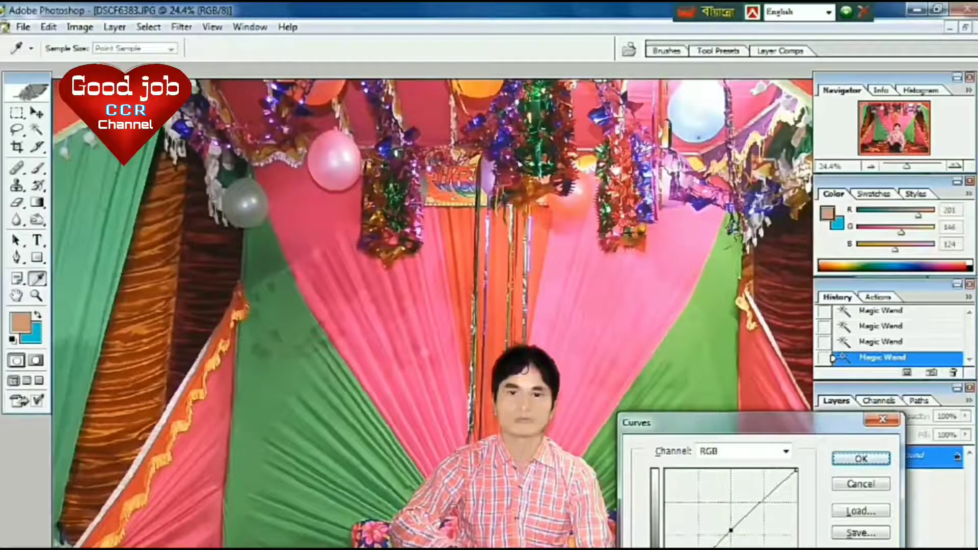
pyautogui.press('Return')
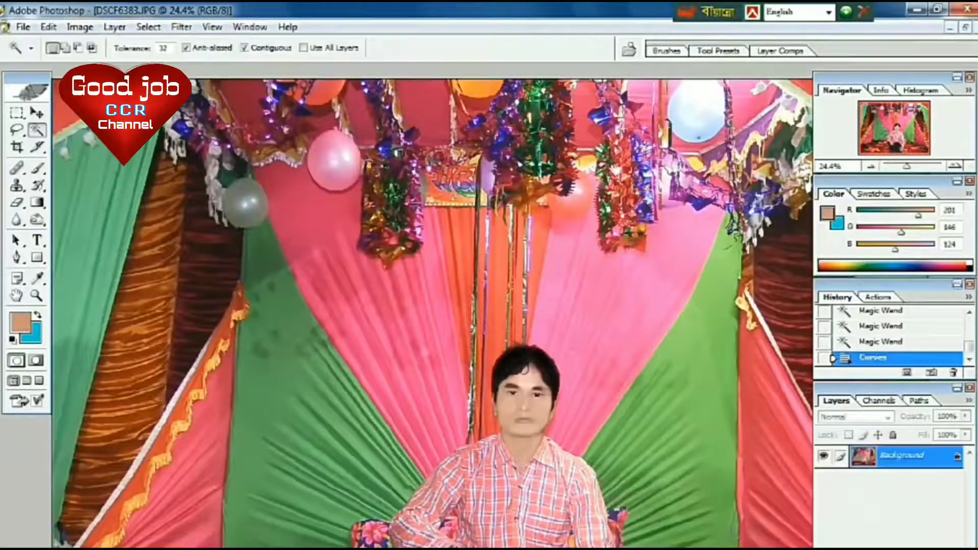
# Step: Select the lower backdrop areas and apply another Curves brightening to them
pyautogui.click(708, 539)
pyautogui.click(708, 539)
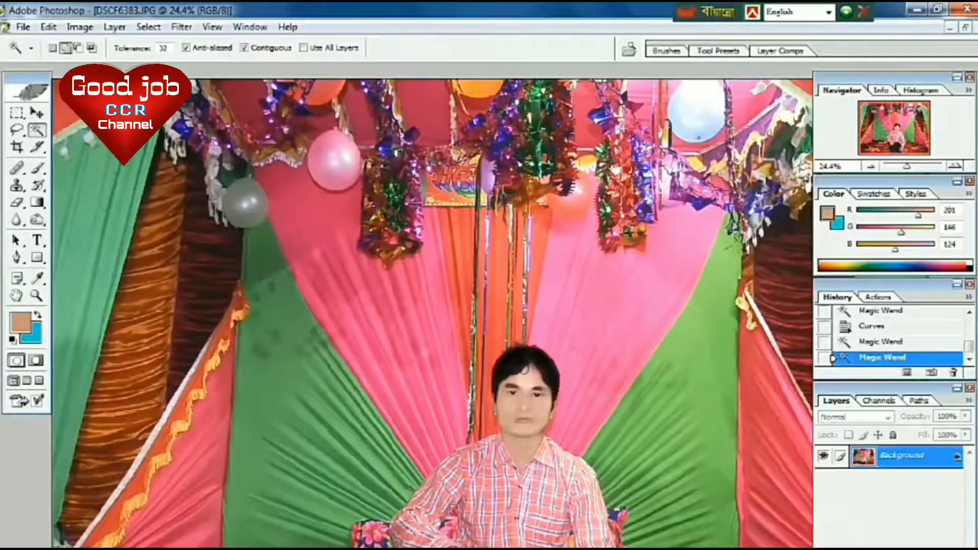
pyautogui.keyDown('shift'); pyautogui.click(452, 544); pyautogui.keyUp('shift')
pyautogui.keyDown('shift'); pyautogui.click(452, 544); pyautogui.keyUp('shift')
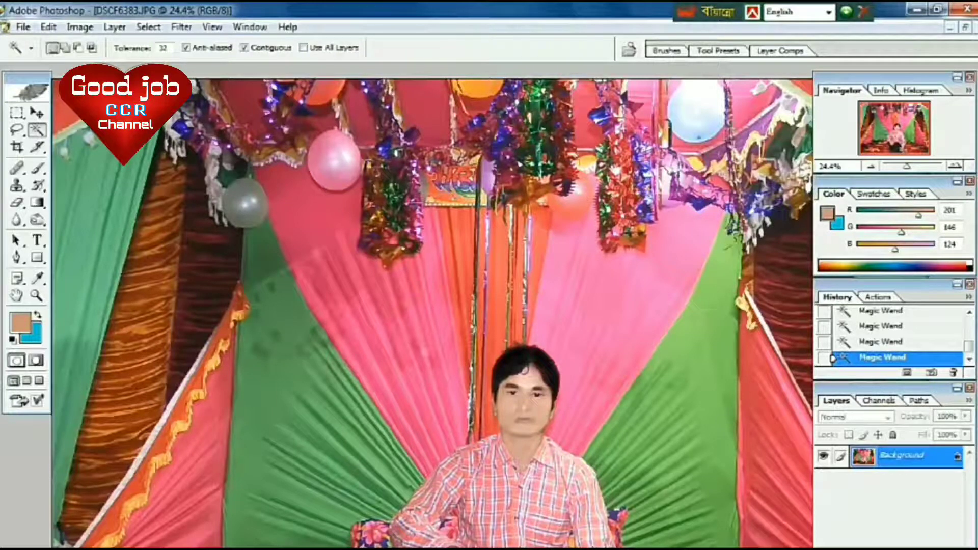
pyautogui.press('i')
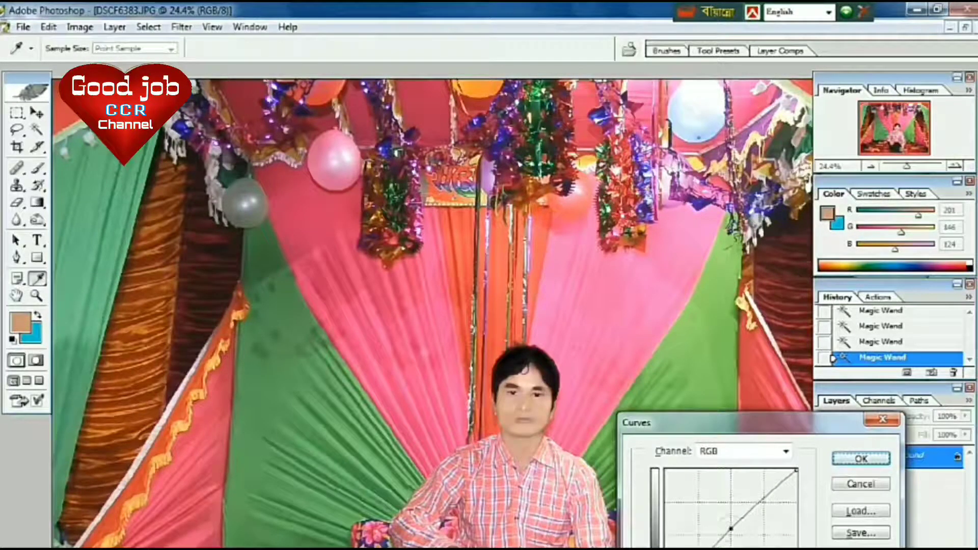
pyautogui.click(861, 460)
# Step: Magic Wand-select the face, neck and collar, then clear the selection
pyautogui.keyDown('shift'); pyautogui.click(525, 393); pyautogui.keyUp('shift')
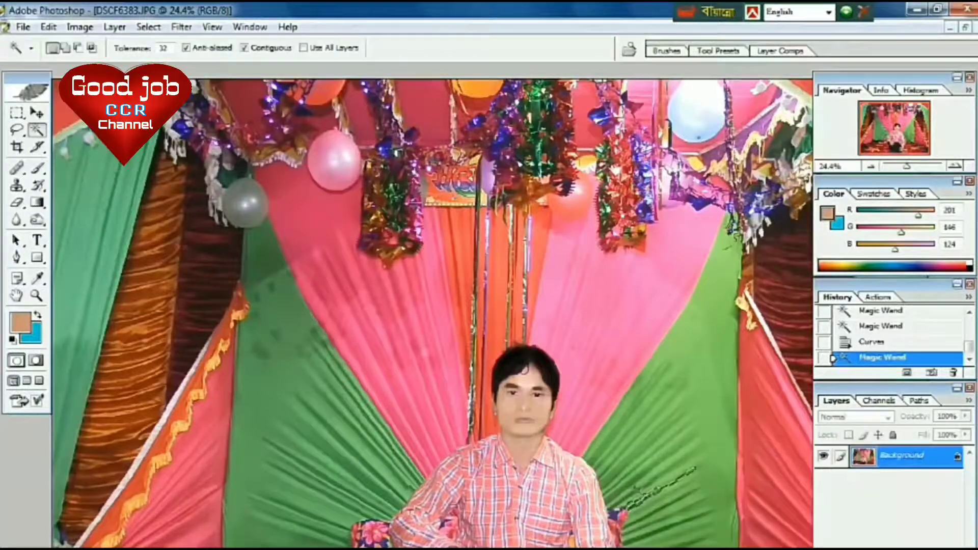
pyautogui.keyDown('shift'); pyautogui.click(512, 408); pyautogui.keyUp('shift')
pyautogui.keyDown('shift'); pyautogui.click(530, 433); pyautogui.keyUp('shift')
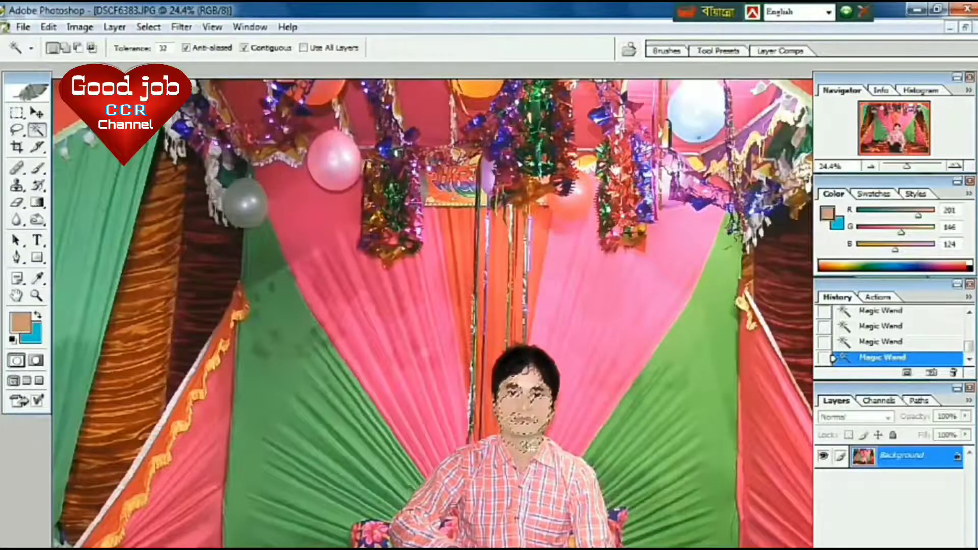
pyautogui.moveTo(529, 441); pyautogui.dragTo(529, 448)
pyautogui.click(529, 450)
pyautogui.hotkey('ctrl', 'd')
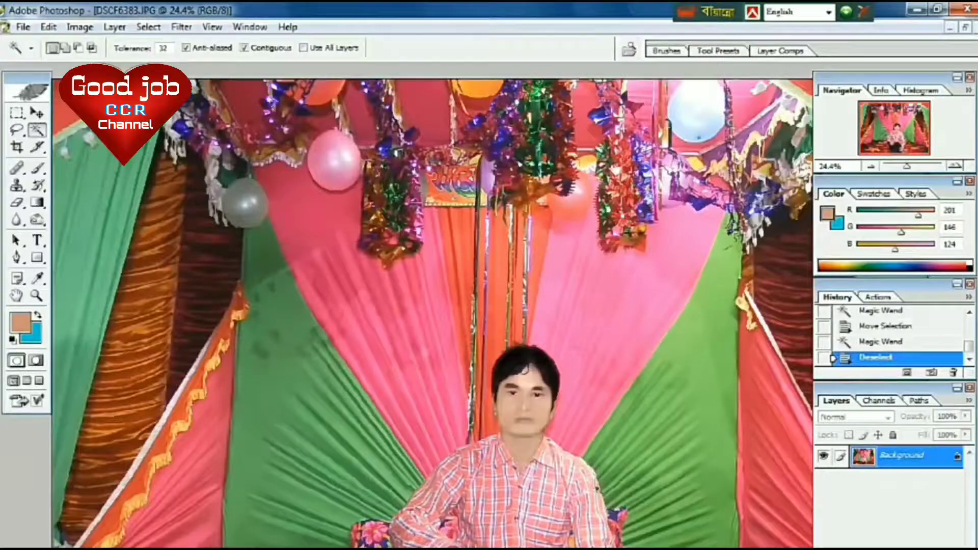
# Step: Pan to the man's face and zoom in to 200%
pyautogui.scroll(3, 566, 458)
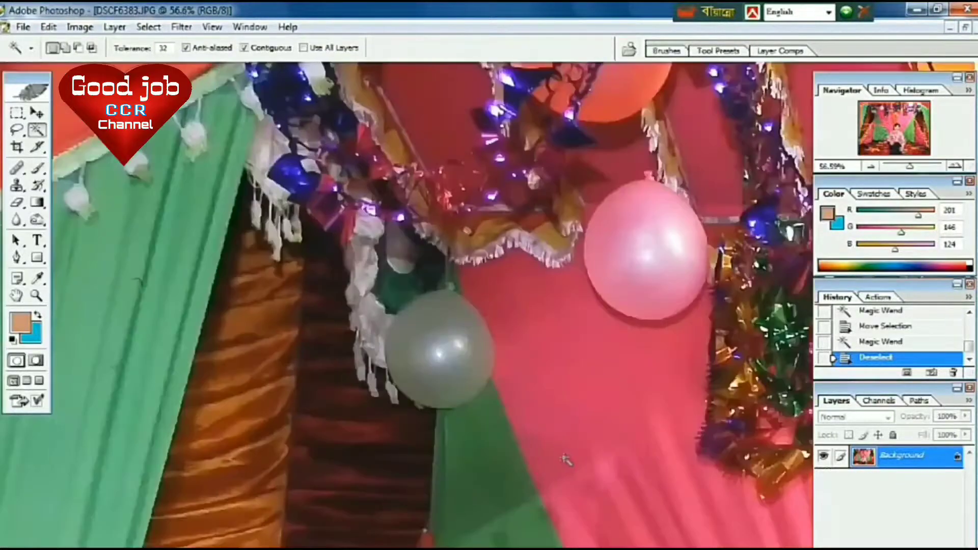
pyautogui.moveTo(718, 540)
pyautogui.mouseDown()
pyautogui.moveTo(465, 460)
pyautogui.moveTo(249, 411)
pyautogui.mouseUp()
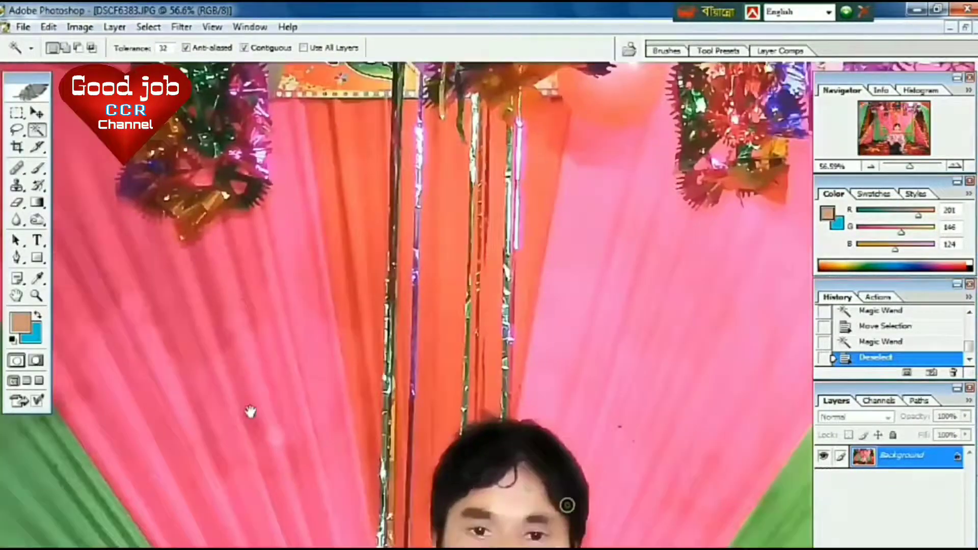
pyautogui.moveTo(563, 503)
pyautogui.mouseDown()
pyautogui.moveTo(350, 338)
pyautogui.moveTo(380, 280)
pyautogui.moveTo(473, 254)
pyautogui.mouseUp()
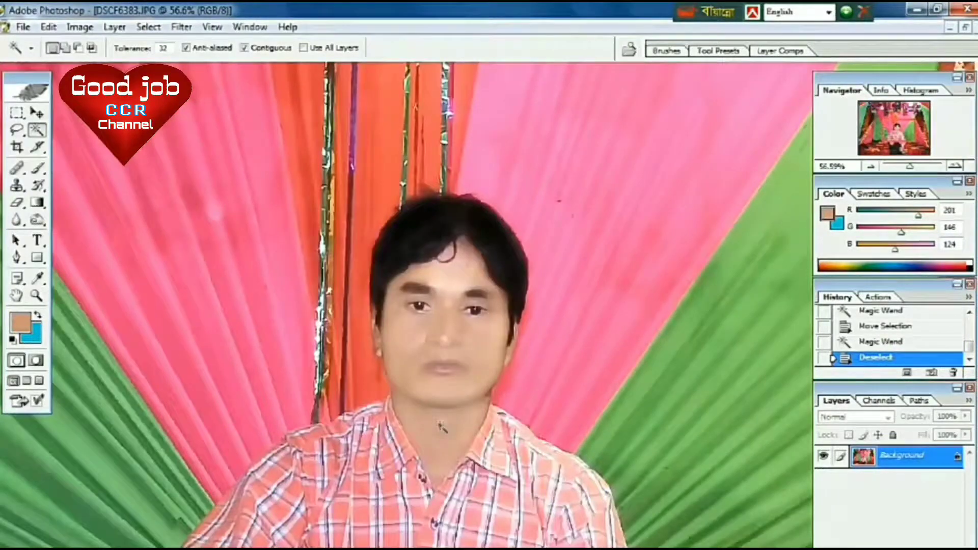
pyautogui.click(474, 377)
pyautogui.click(474, 376)
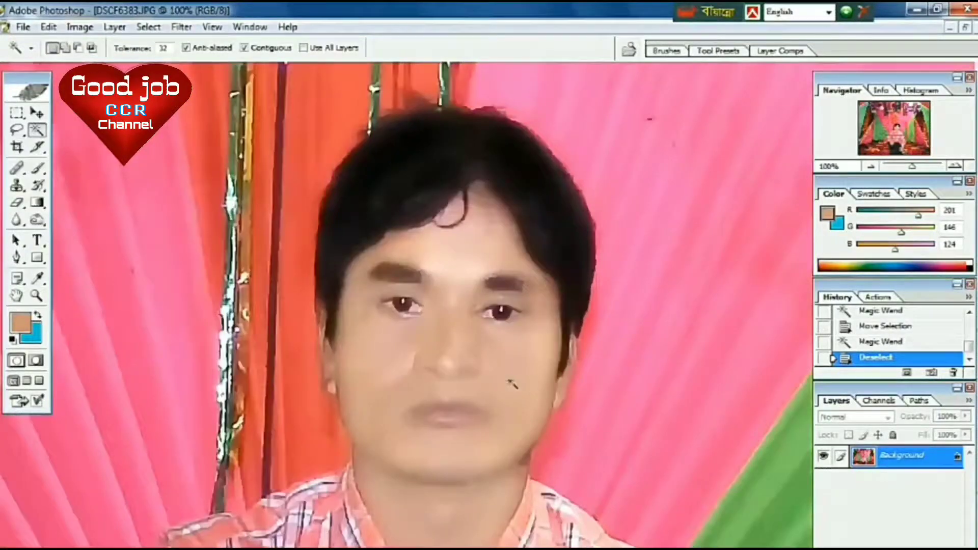
pyautogui.click(504, 397)
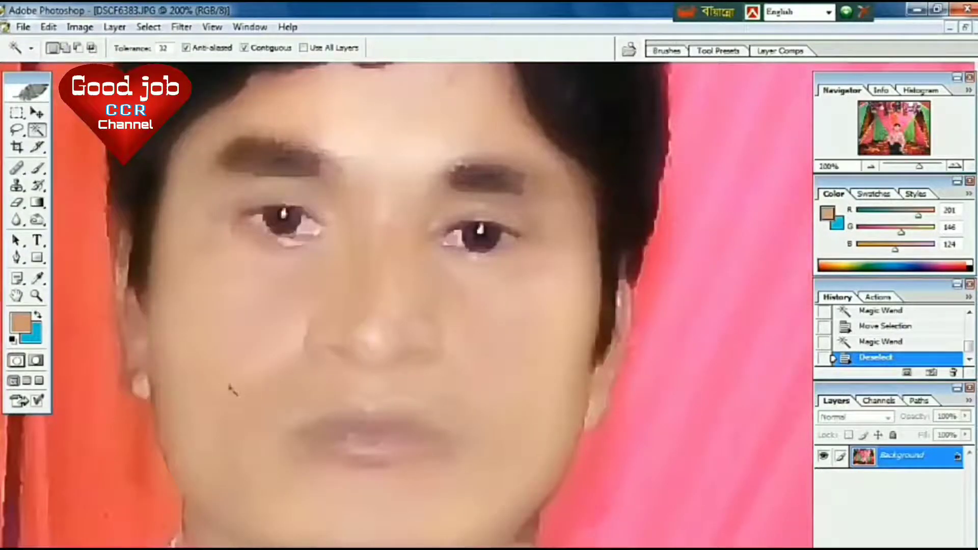
# Step: Start a Pen path at the lip corner with a curved anchor at the upper-lip centre
pyautogui.click(17, 257)
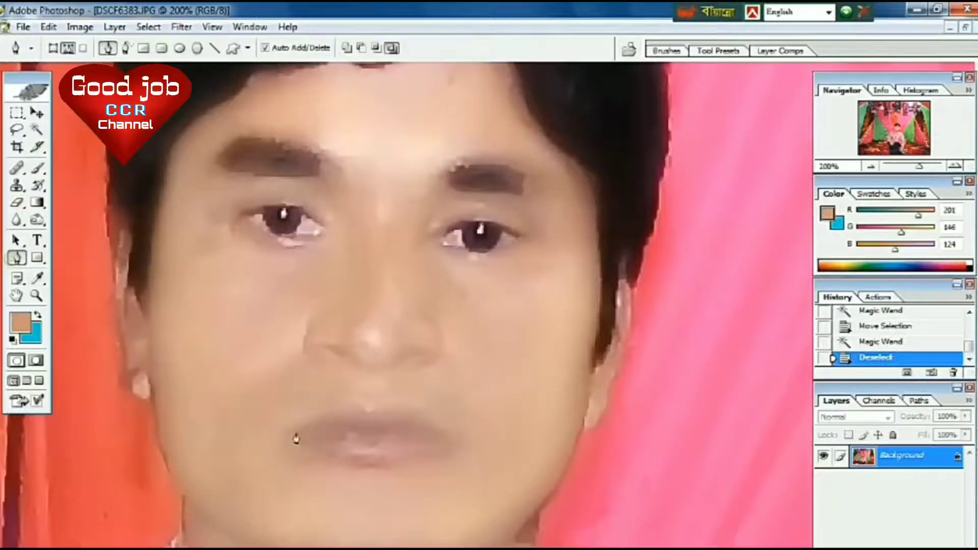
pyautogui.click(302, 428)
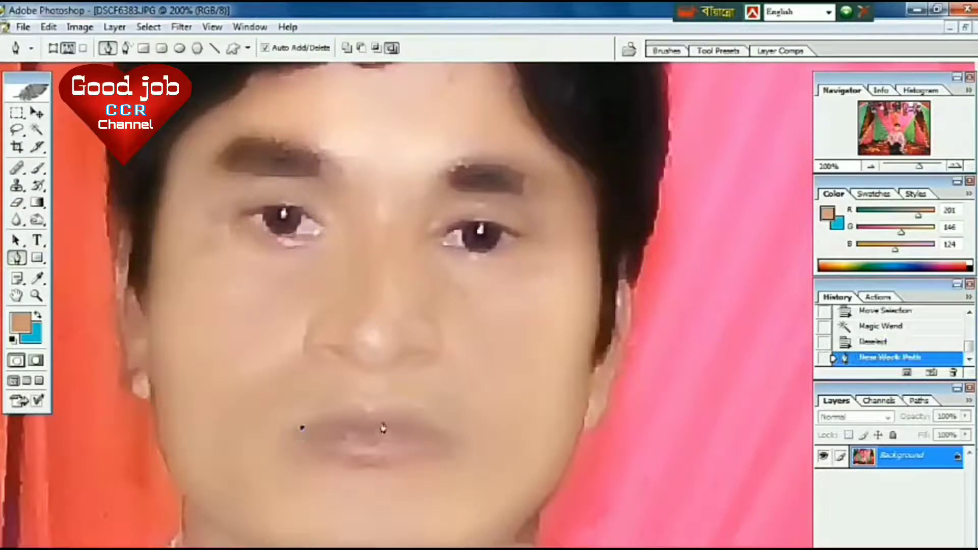
pyautogui.moveTo(376, 414); pyautogui.dragTo(415, 434)
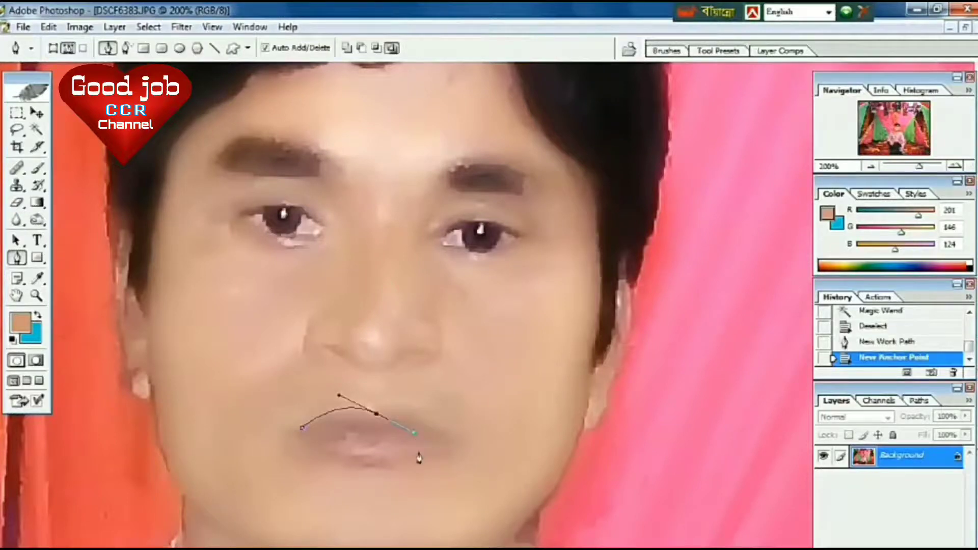
pyautogui.keyDown('alt'); pyautogui.click(376, 414); pyautogui.keyUp('alt')
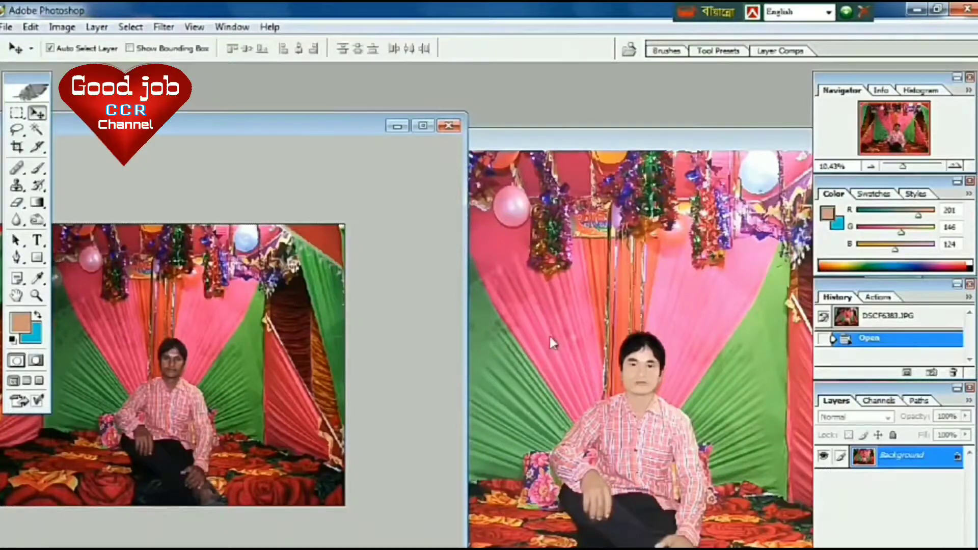
# Step: Arrange the DSCF6383.JPG and ss.jpg windows and alternate between them to compare before and after
pyautogui.moveTo(251, 127); pyautogui.dragTo(350, 98)
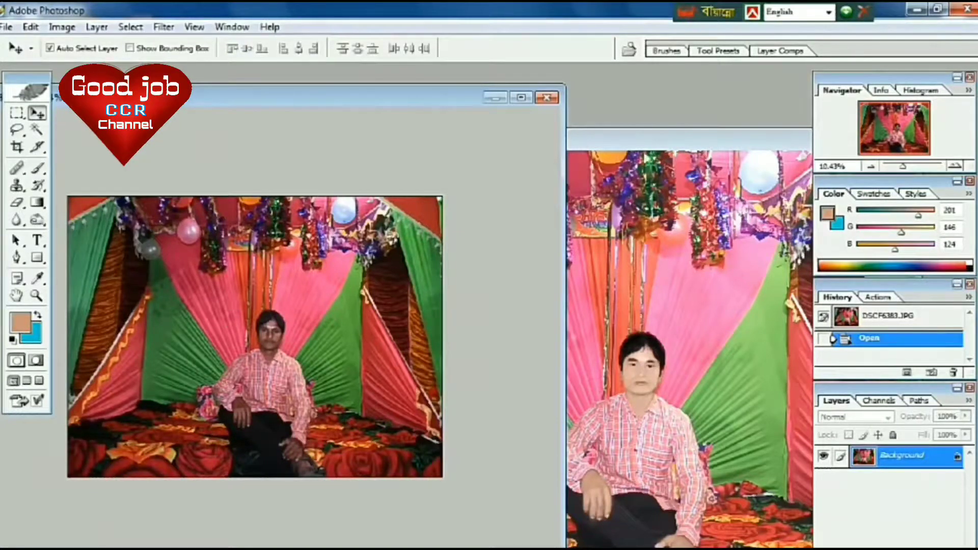
pyautogui.click(663, 140)
pyautogui.moveTo(703, 139); pyautogui.dragTo(555, 135)
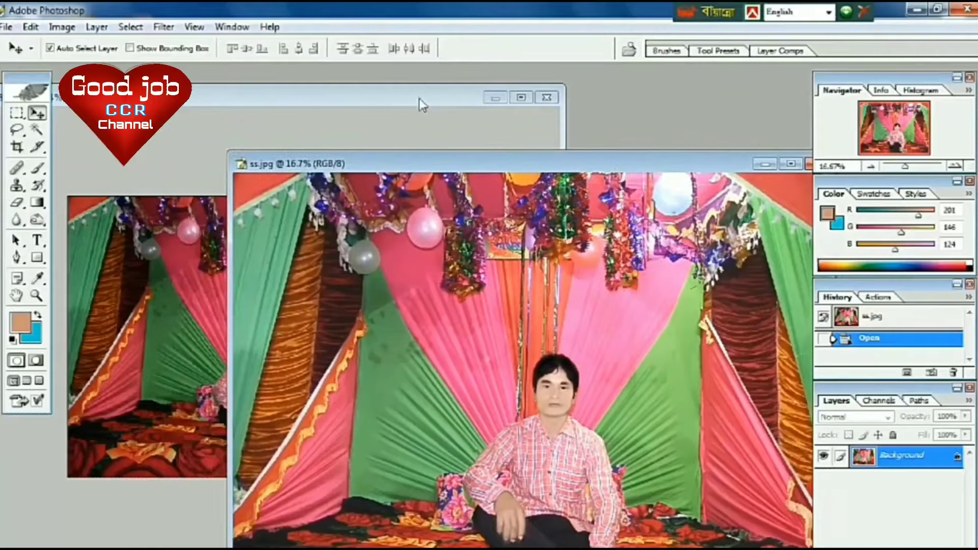
pyautogui.click(420, 99)
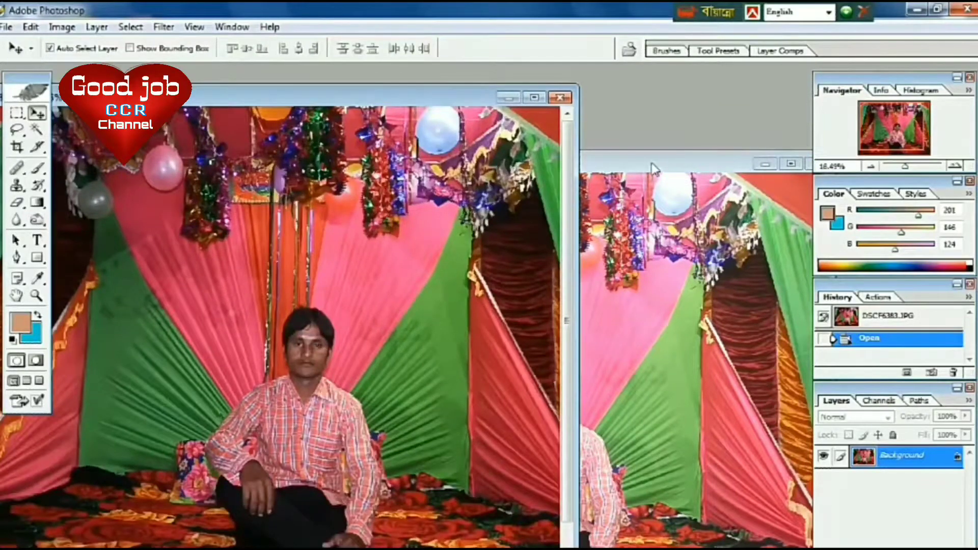
pyautogui.click(649, 166)
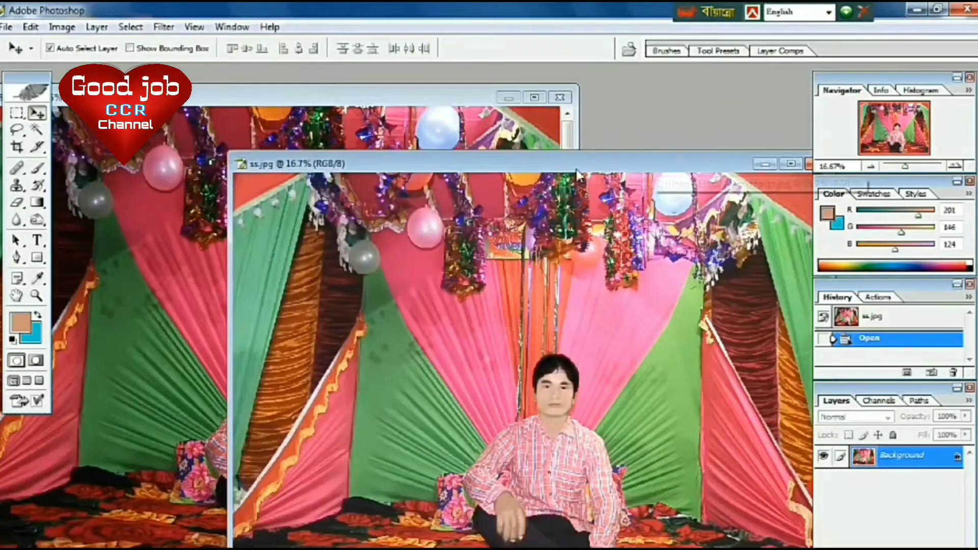
# Step: Close the original DSCF6383.JPG and reposition ss.jpg so the whole image shows
pyautogui.moveTo(577, 169); pyautogui.dragTo(714, 213)
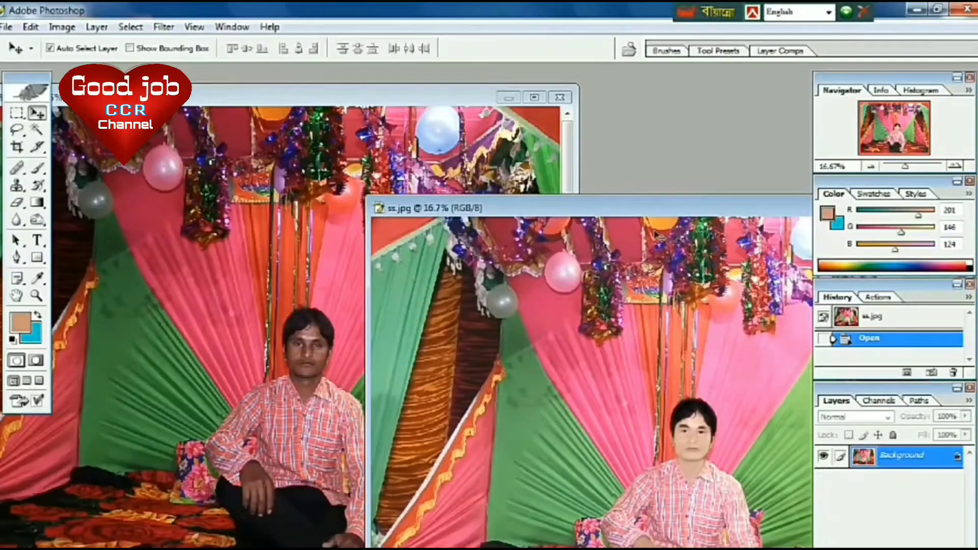
pyautogui.click(562, 98)
pyautogui.moveTo(646, 213); pyautogui.dragTo(442, 170)
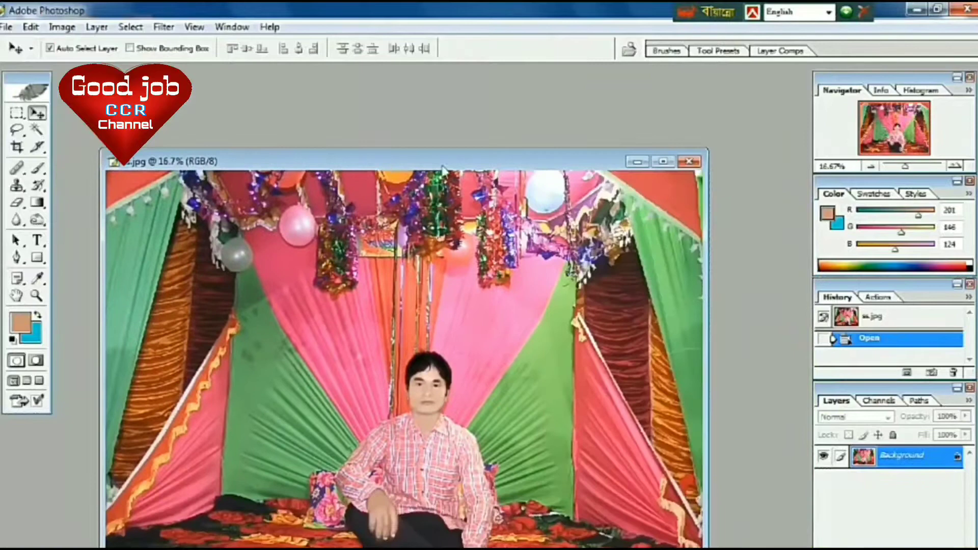
# Step: Close ss.jpg, dismiss the Open dialog, and minimize Photoshop to the desktop
pyautogui.click(691, 162)
pyautogui.doubleClick(539, 192)
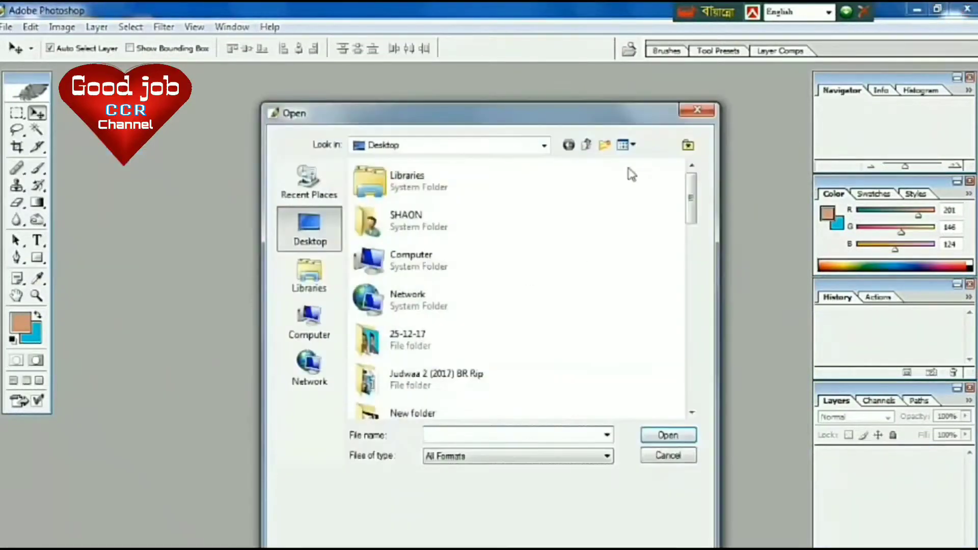
pyautogui.click(697, 110)
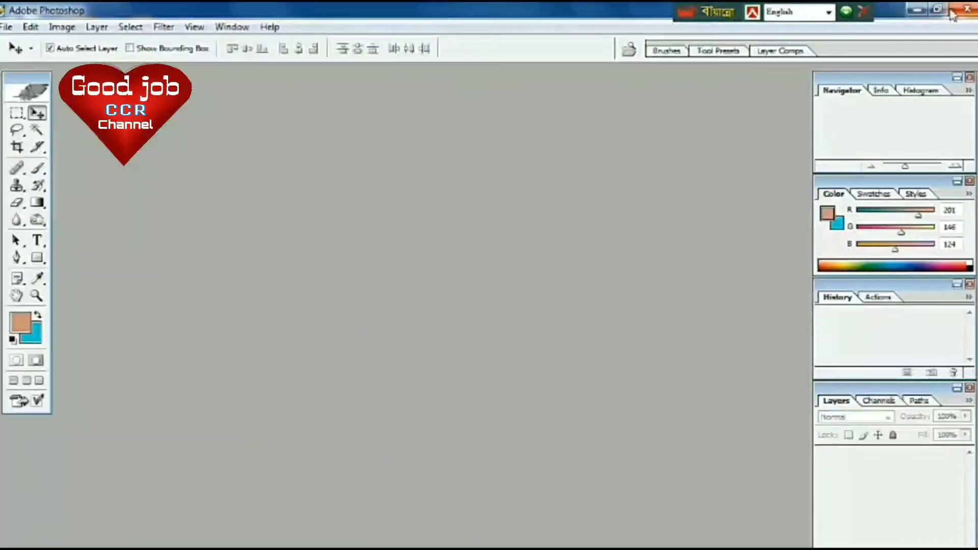
pyautogui.click(921, 13)
# Step: Refresh the Windows desktop four times from its right-click menu
pyautogui.rightClick(406, 224)
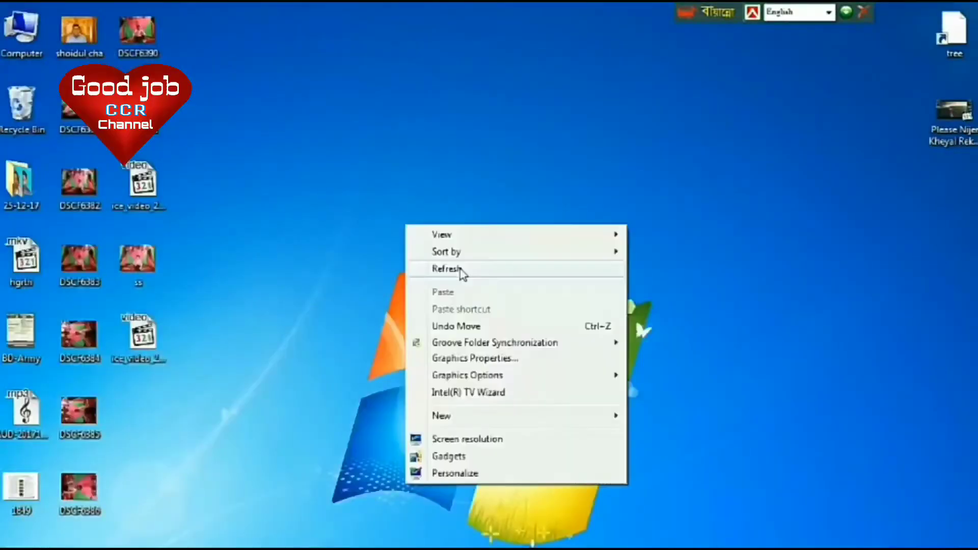
pyautogui.click(458, 274)
pyautogui.rightClick(393, 228)
pyautogui.click(432, 274)
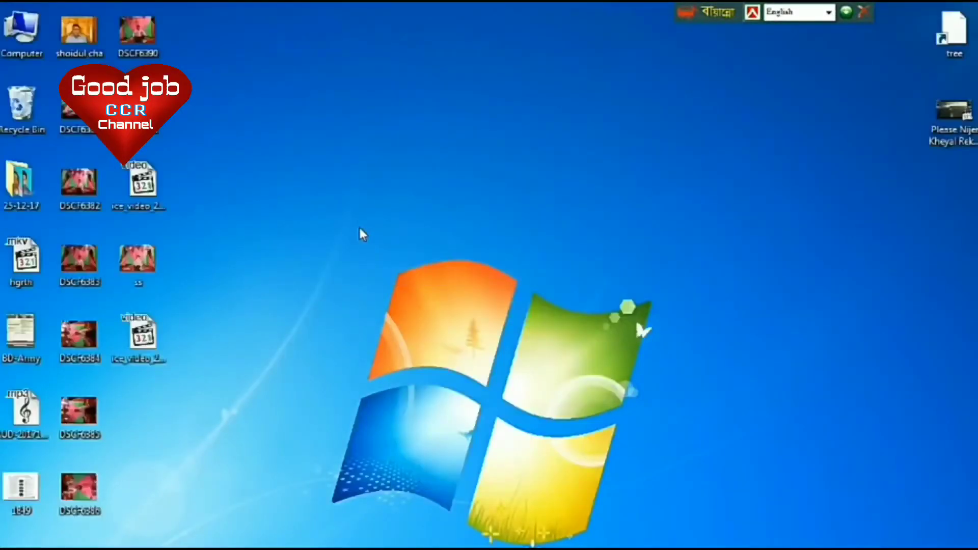
pyautogui.rightClick(360, 230)
pyautogui.click(403, 273)
pyautogui.rightClick(338, 208)
pyautogui.click(395, 255)
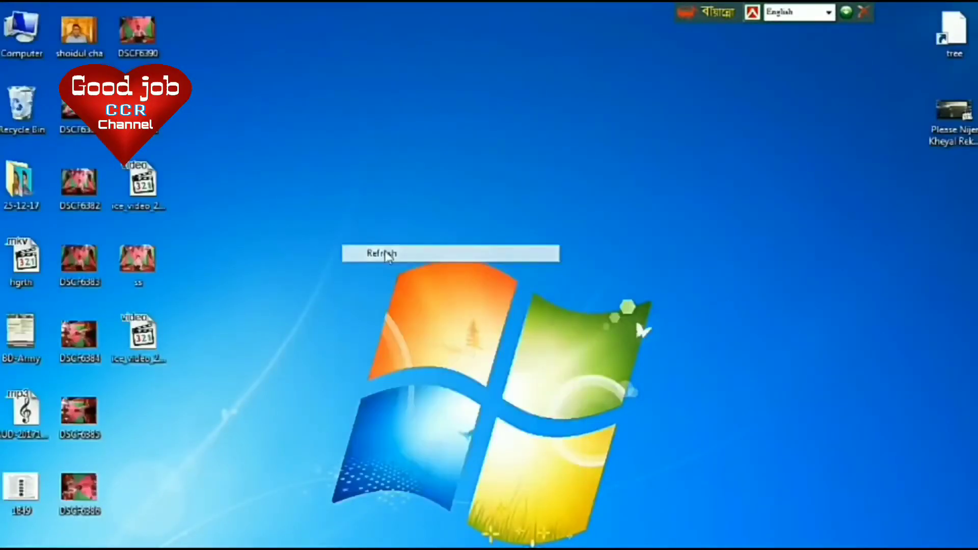